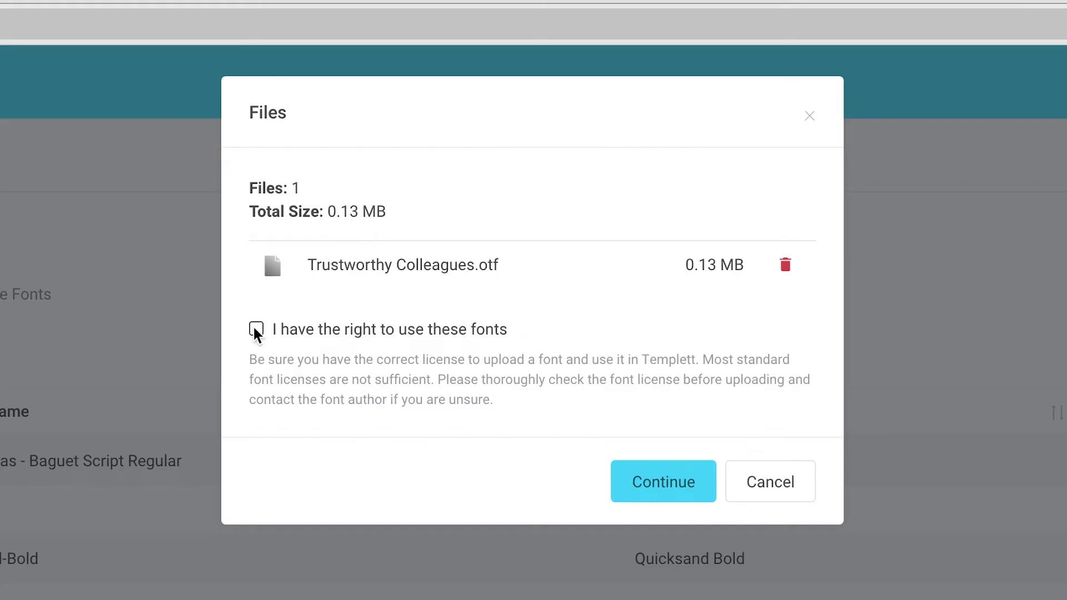
Step: Confirm the font-usage rights and find the Kitty Coloring Page template ID 13367436
left_click(256, 329)
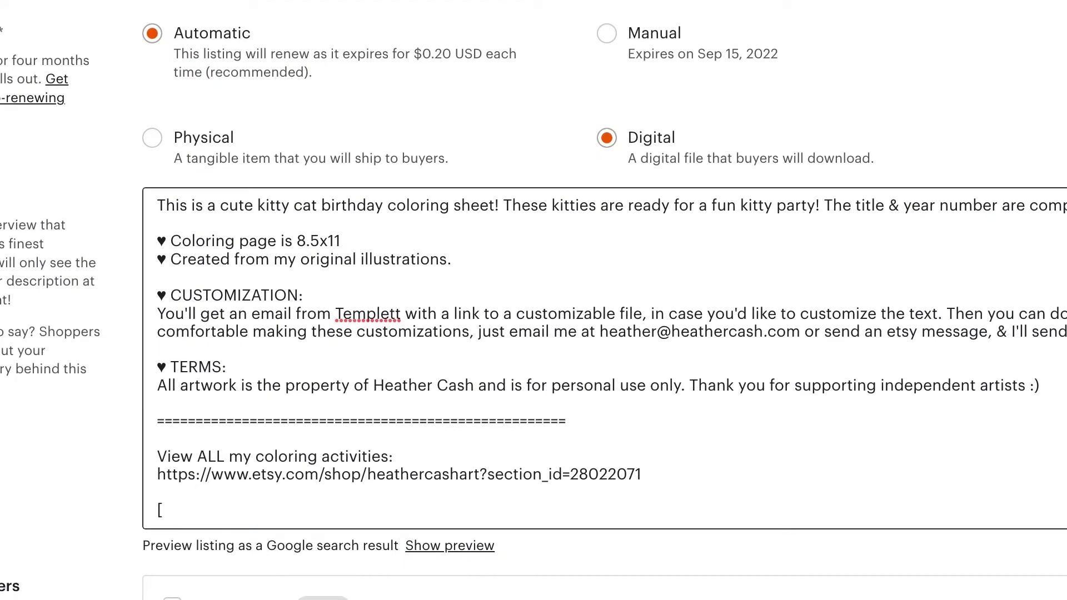
type("id:13367436")
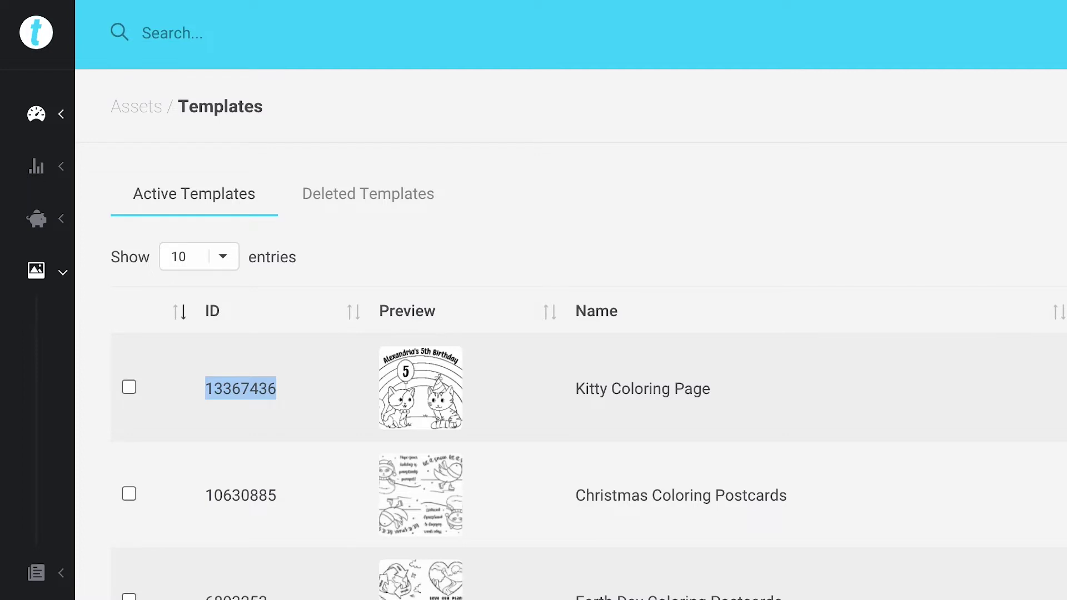
Step: Go to the Integrations settings page to view the Etsy connection card
left_click(95, 381)
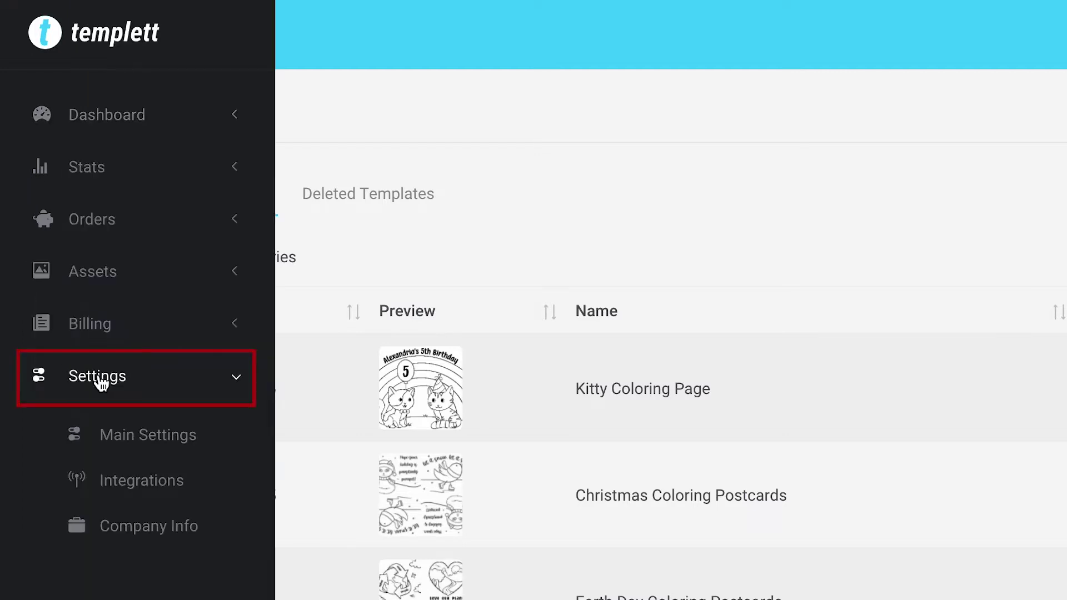
left_click(141, 482)
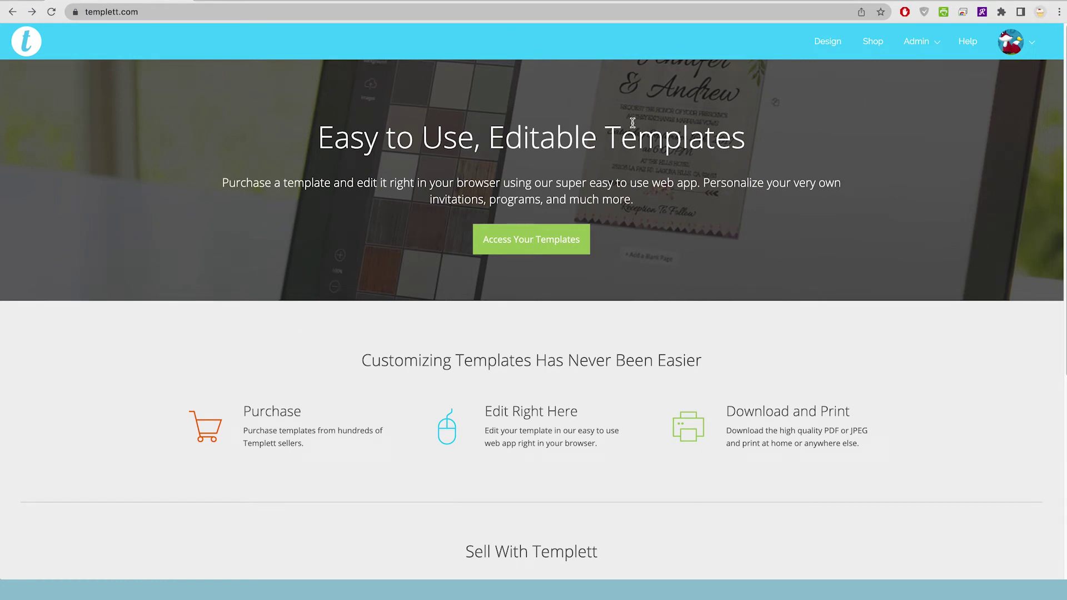
Step: Go to the Design workspace from the top navigation bar
left_click(831, 45)
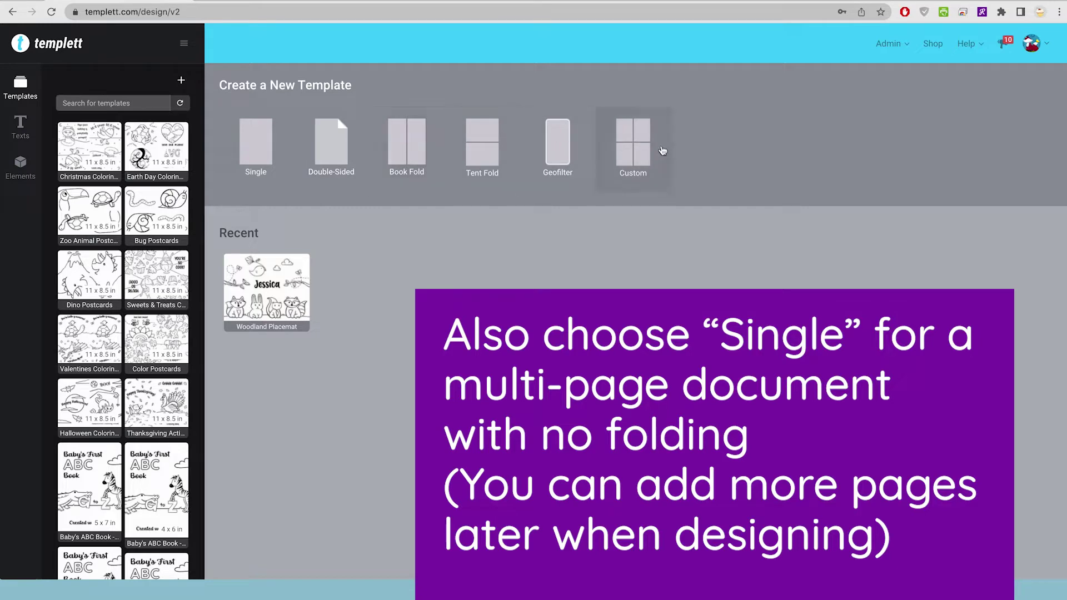
Step: Create a single-page template 'Kitty Birthday Coloring Sheet' measuring 11 × 8.5 inches
left_click(253, 140)
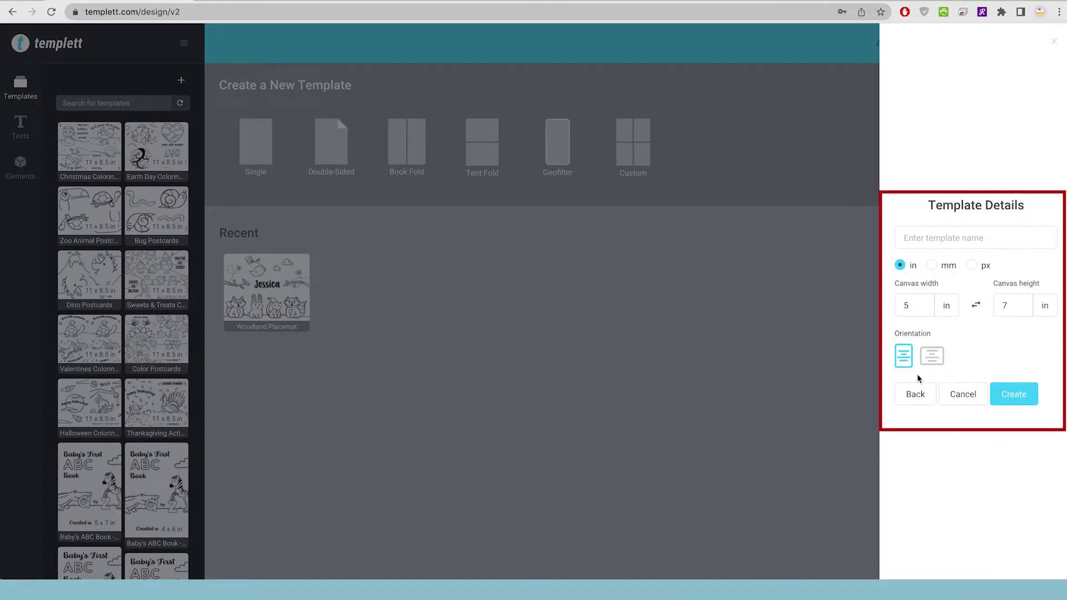
left_click(928, 240)
type("Kitty Birthday Coloring Sheet")
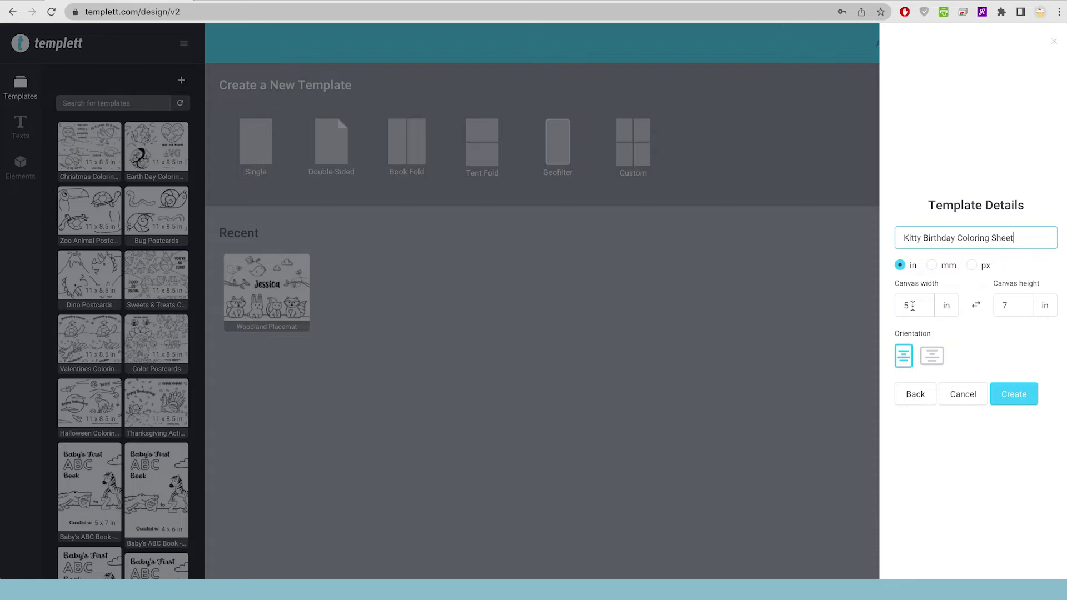
double_click(912, 306)
type("11")
left_click(1019, 307)
double_click(1002, 304)
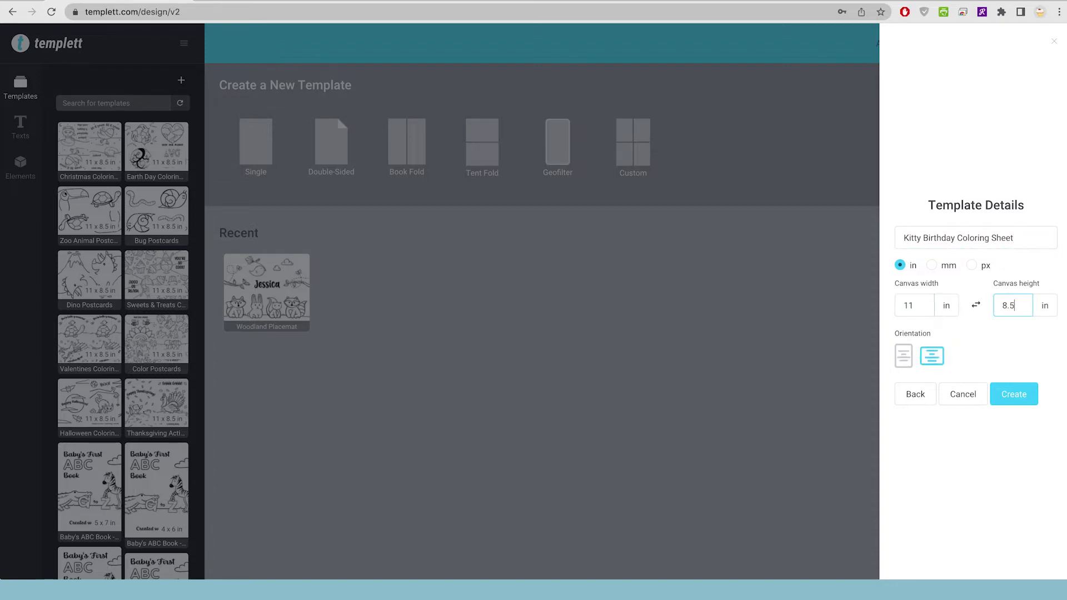
type("8.5")
left_click(1026, 396)
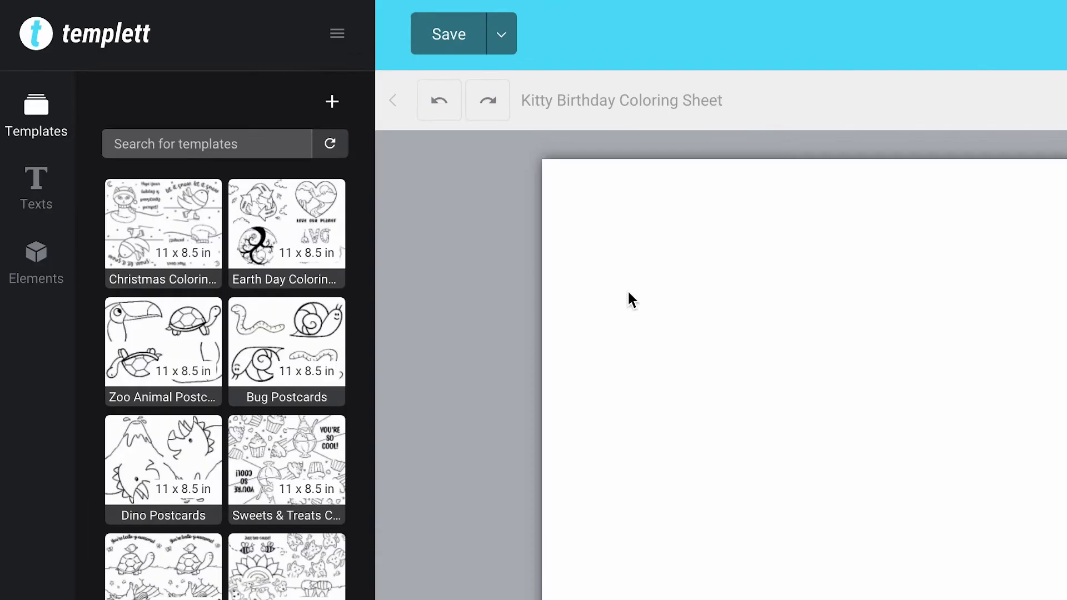
Step: Upload 'coloring sheet - no text.jpg' as a new element tagged birthday
left_click(36, 260)
left_click(140, 217)
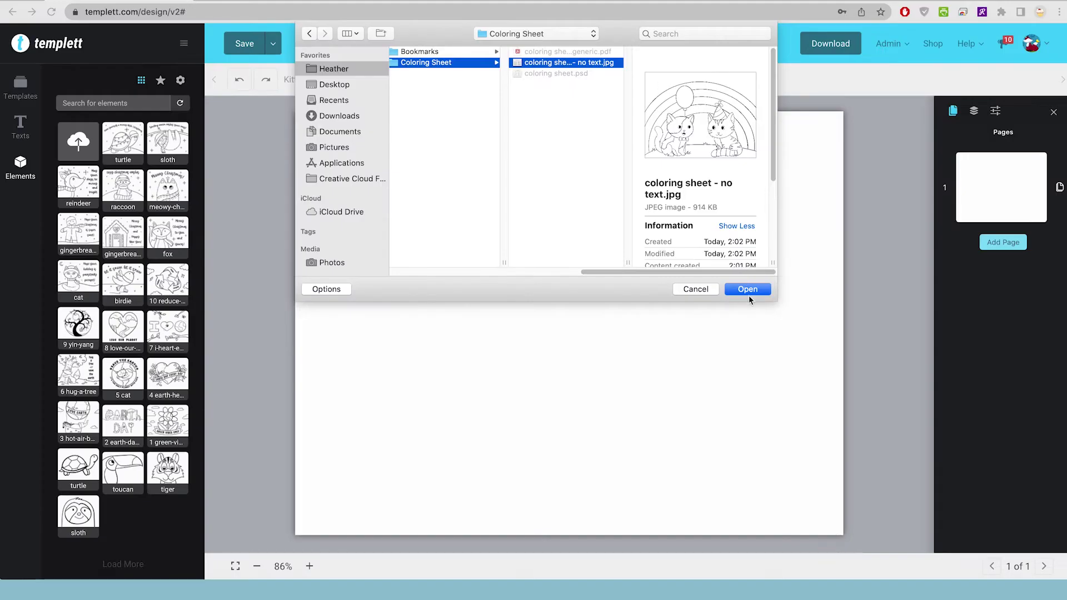
left_click(748, 290)
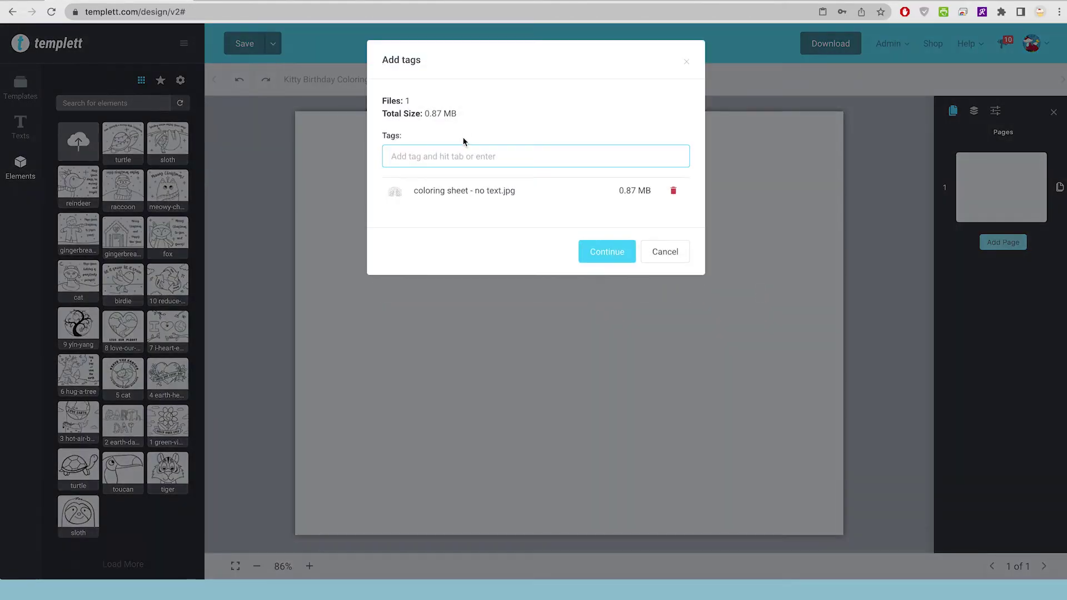
type("birthday")
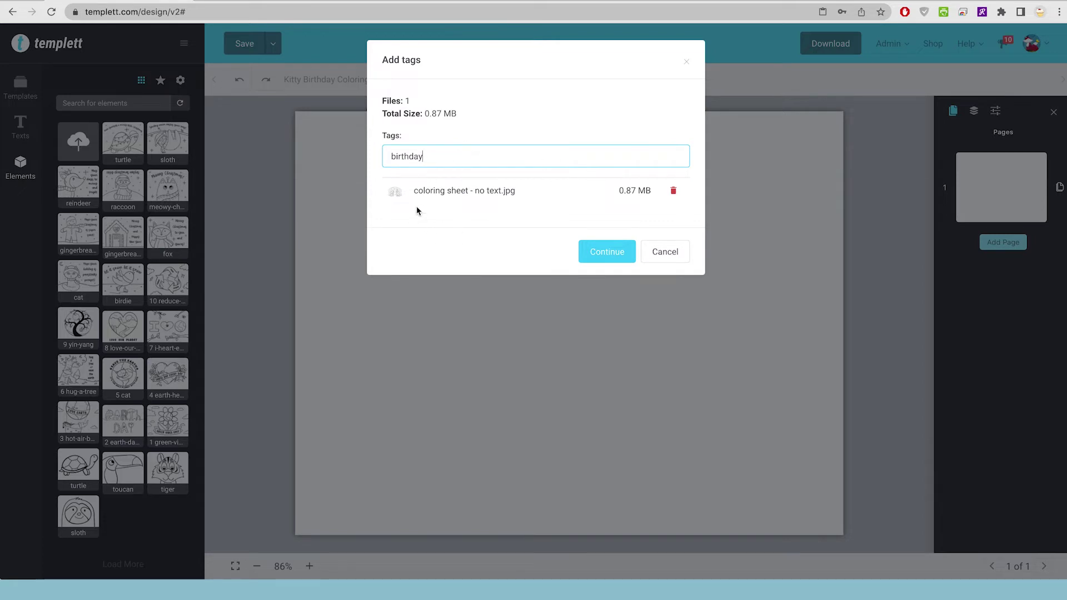
key("Return")
Step: Finish the upload and place the coloring sheet image on the page
left_click(614, 269)
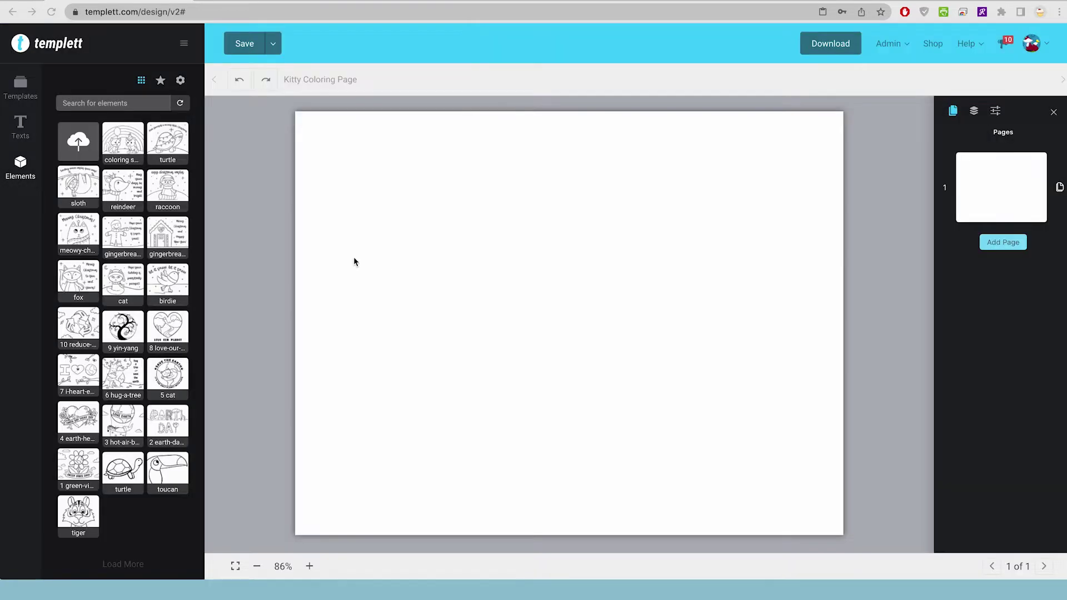
left_click(118, 136)
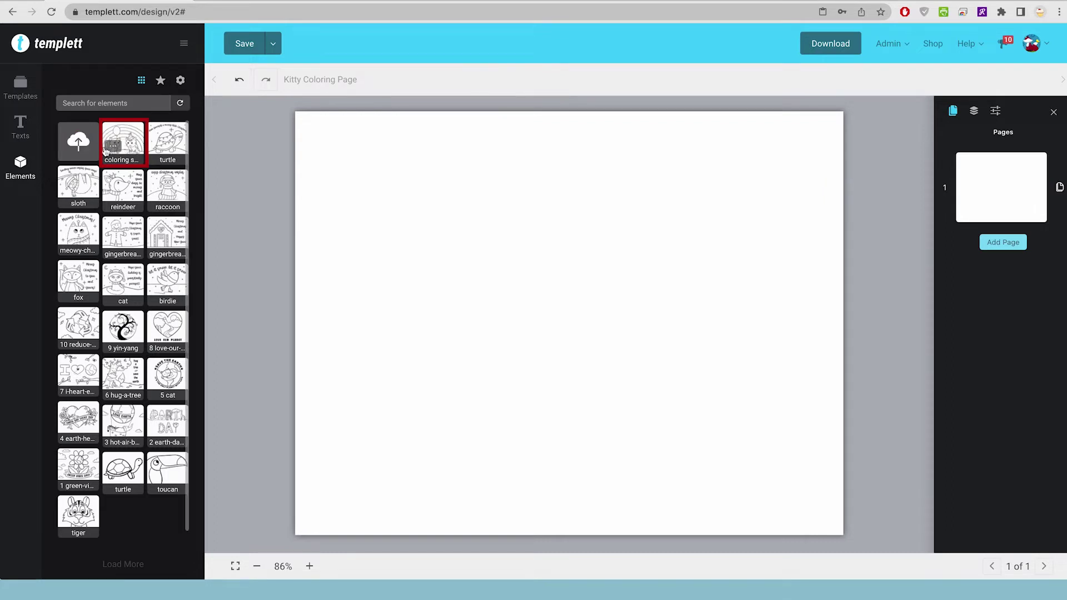
left_click(127, 134)
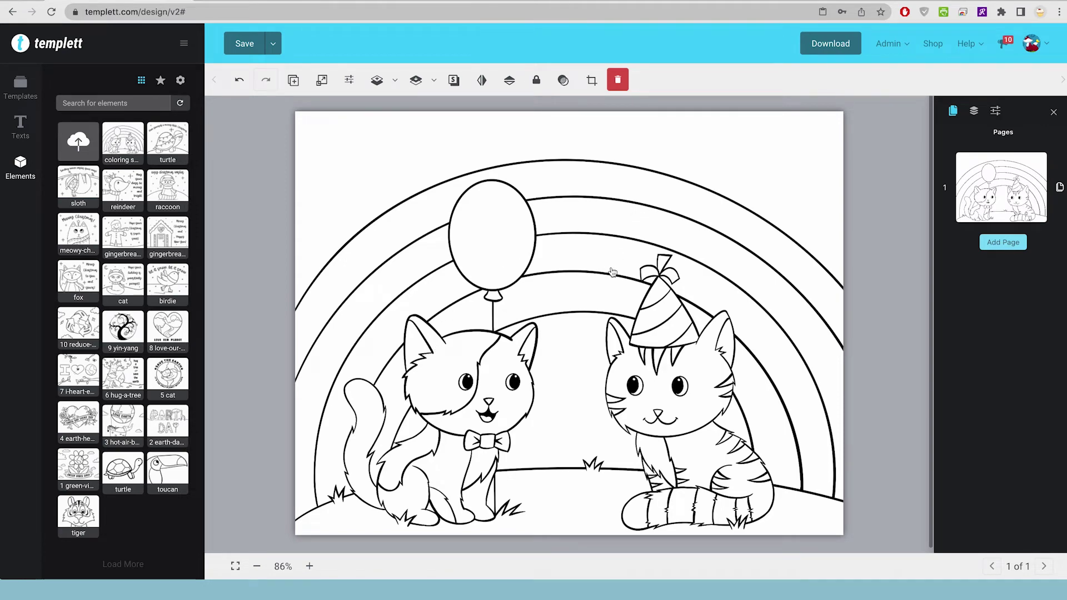
Step: Try repositioning and shrinking the coloring image, then undo the change
left_click(576, 281)
mouse_move(576, 281)
left_mouse_down()
mouse_move(531, 257)
mouse_move(560, 295)
mouse_move(595, 281)
mouse_move(572, 276)
left_mouse_up()
left_click_drag(477, 238, 457, 270)
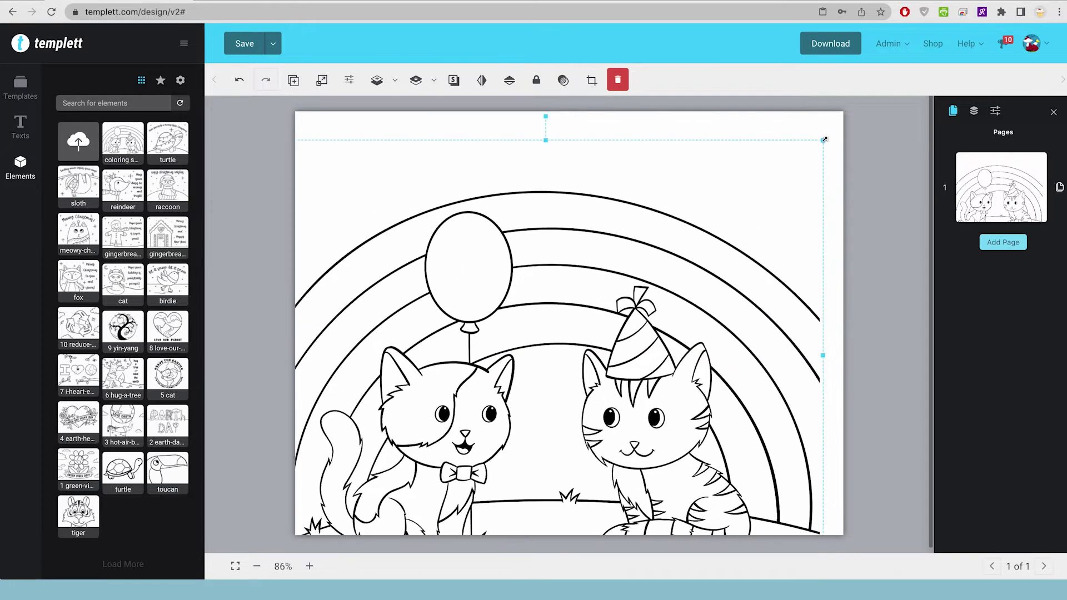
mouse_move(824, 139)
left_mouse_down()
mouse_move(728, 204)
mouse_move(815, 160)
left_mouse_up()
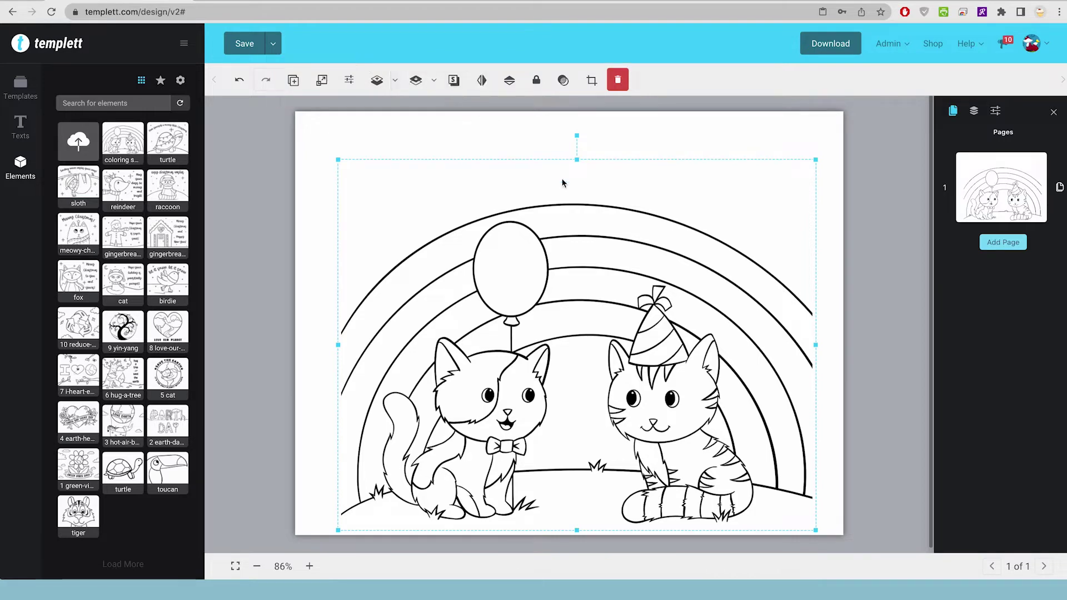
left_click(239, 82)
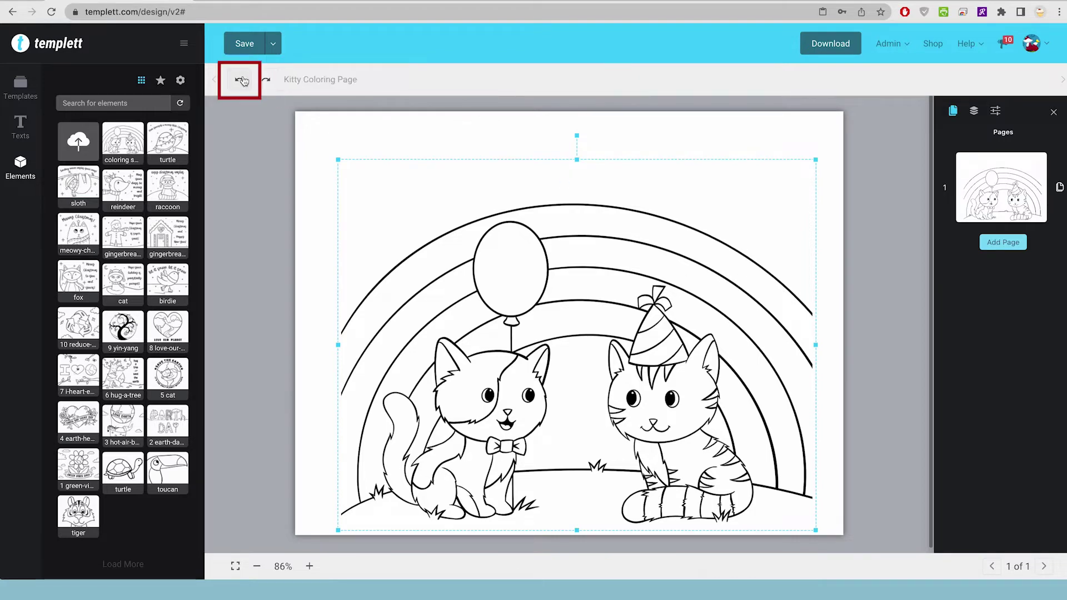
Step: Restore the full-page image and add a top heading with the pasted 5th Birthday title
left_click(238, 82)
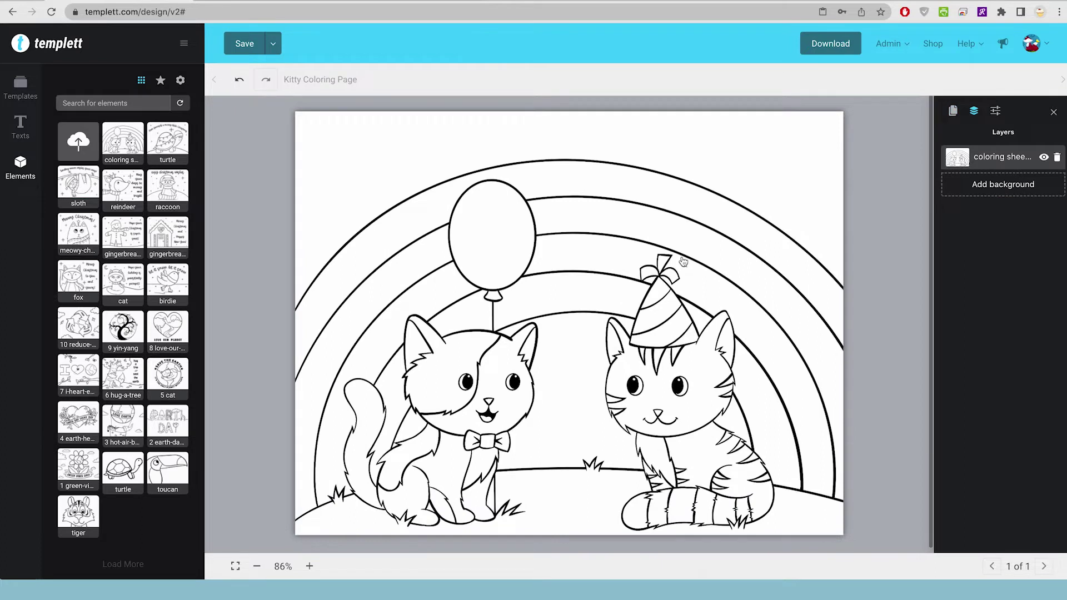
left_click(20, 127)
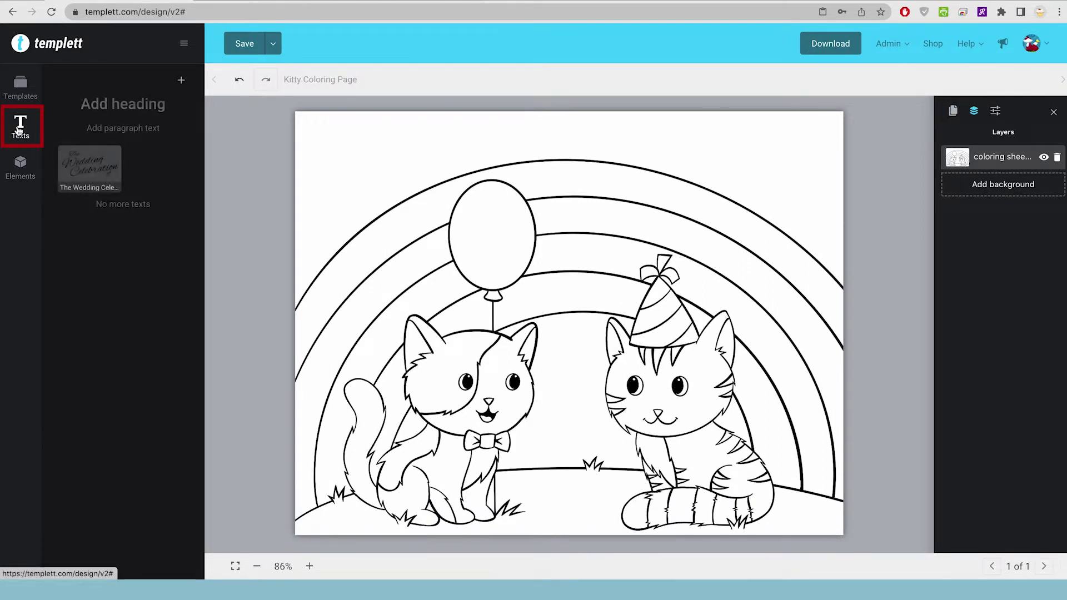
left_click(109, 105)
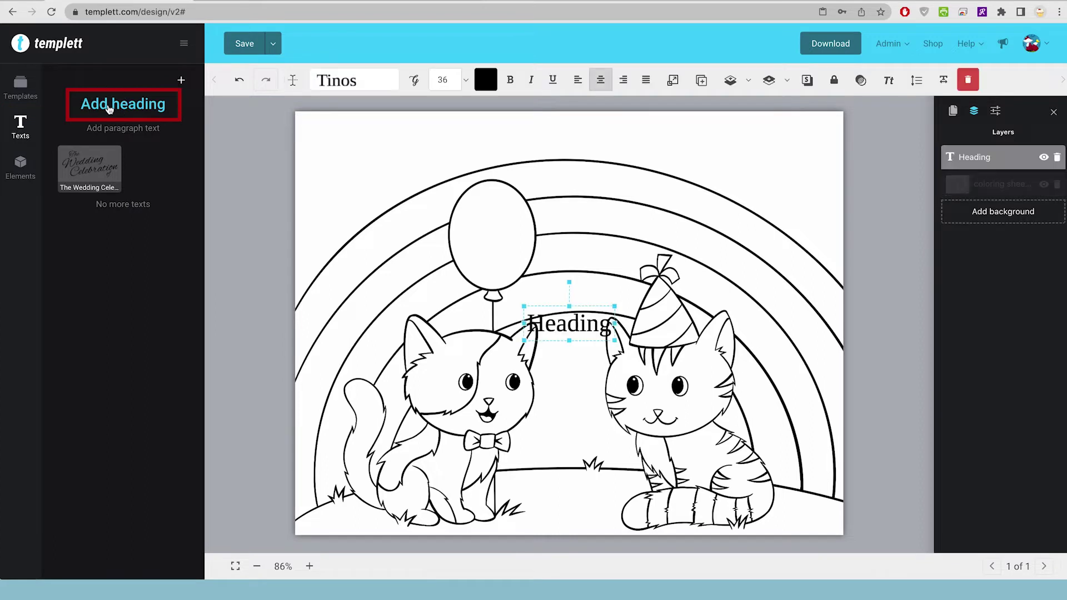
left_click_drag(574, 324, 569, 137)
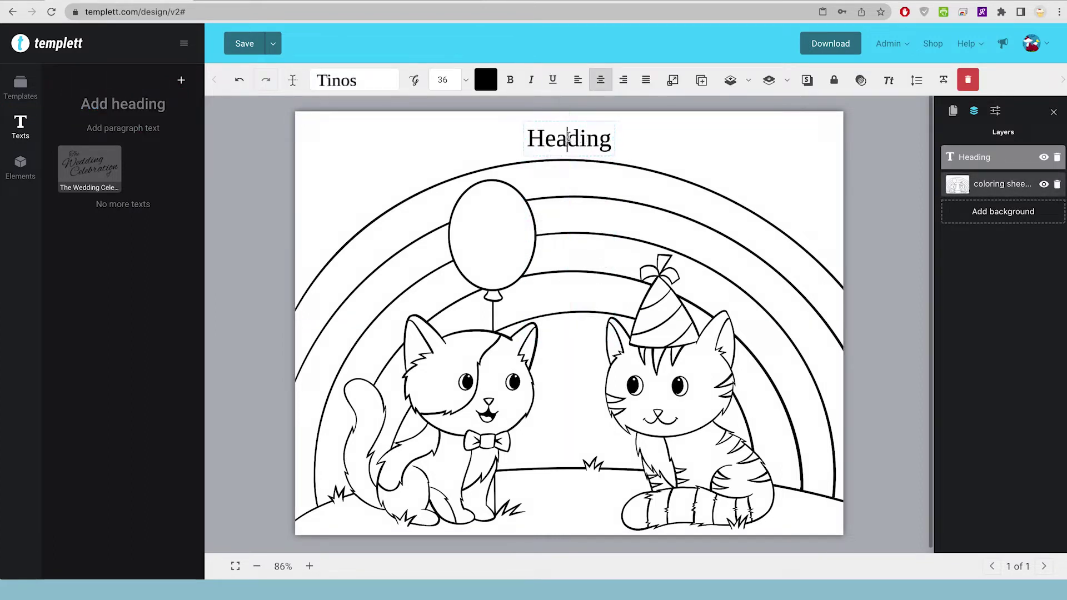
double_click(569, 136)
type("Alexandria's 5th Birthday")
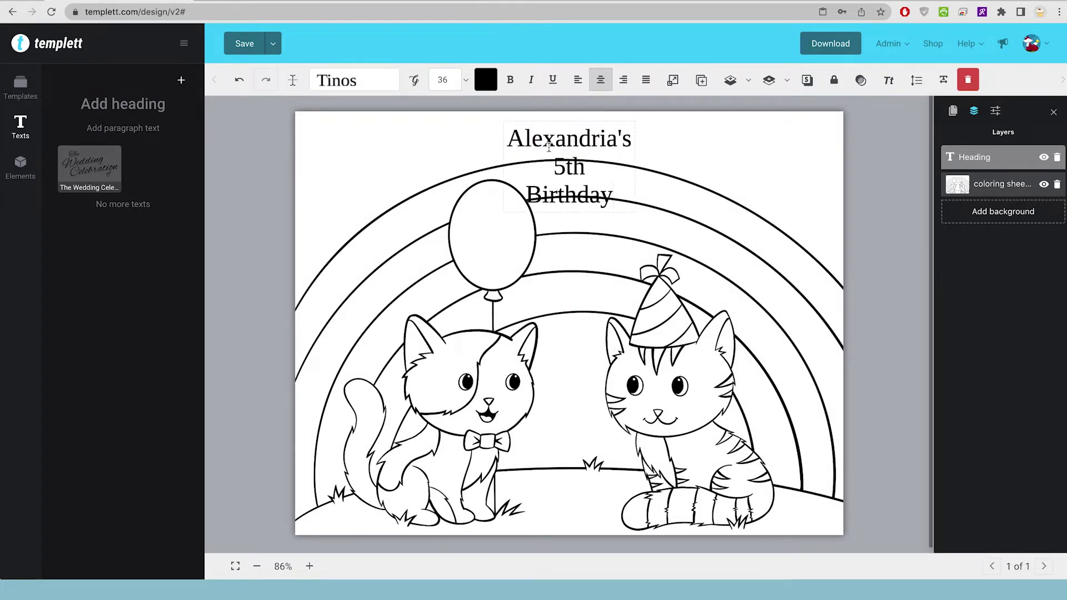
Step: Widen the heading box on both sides so the birthday title fits one line
left_click(567, 141)
left_click(437, 140)
left_click(578, 144)
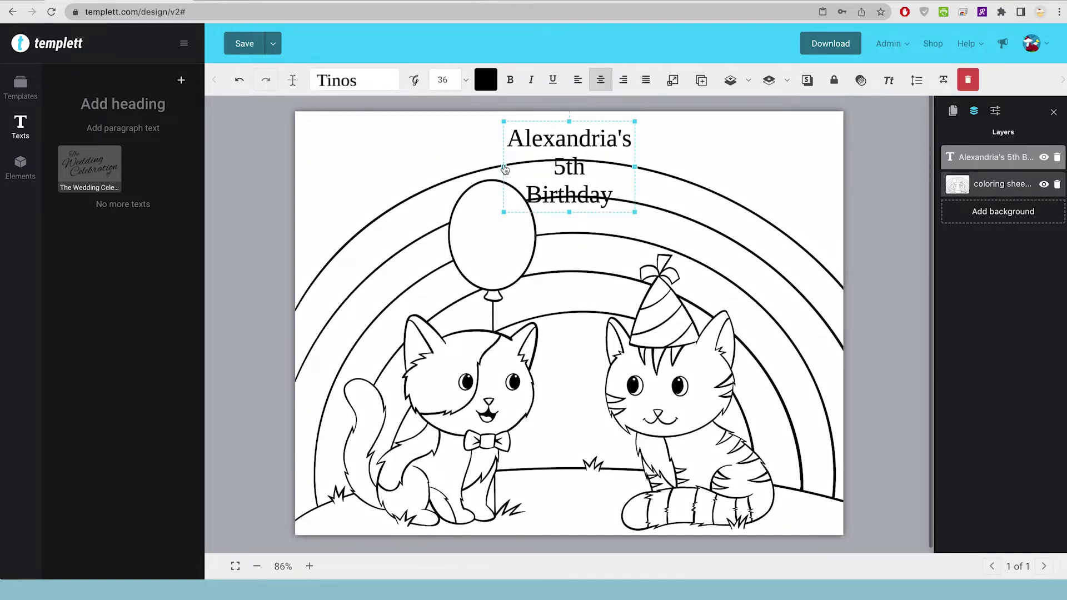
left_click_drag(504, 166, 415, 166)
left_click_drag(635, 152, 716, 145)
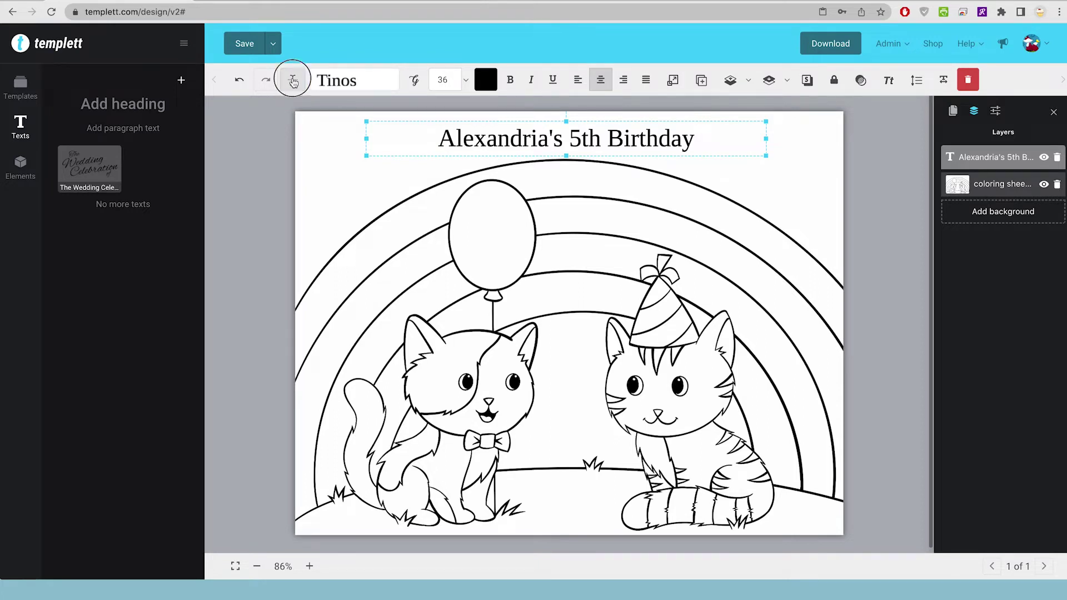
Step: Curve the heading gently along the rainbow, raise its size to 48, and recentre it
left_click(293, 82)
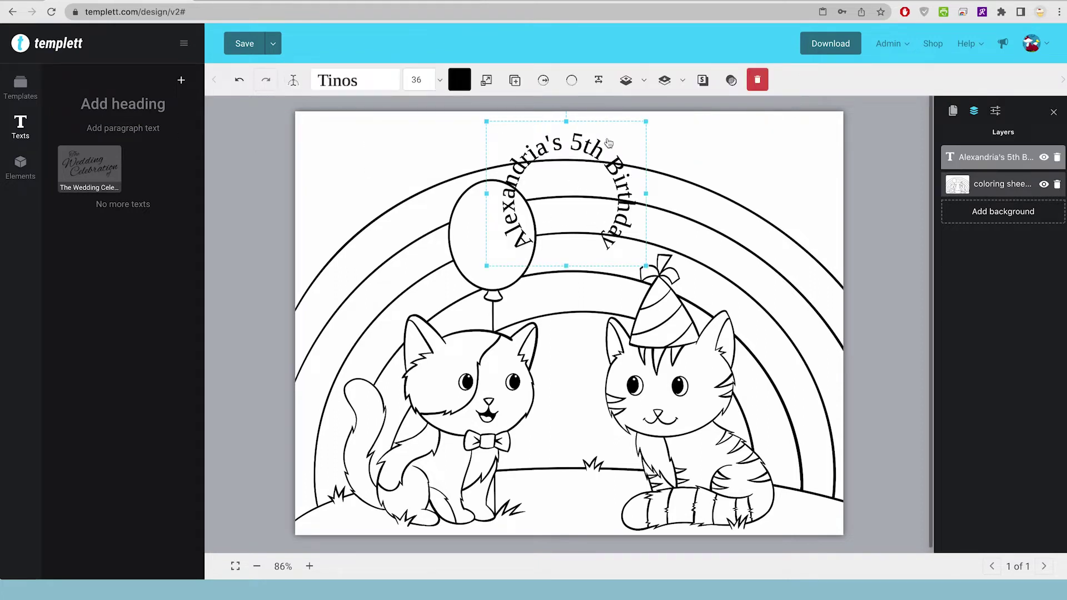
left_click(544, 84)
left_click_drag(562, 106, 614, 106)
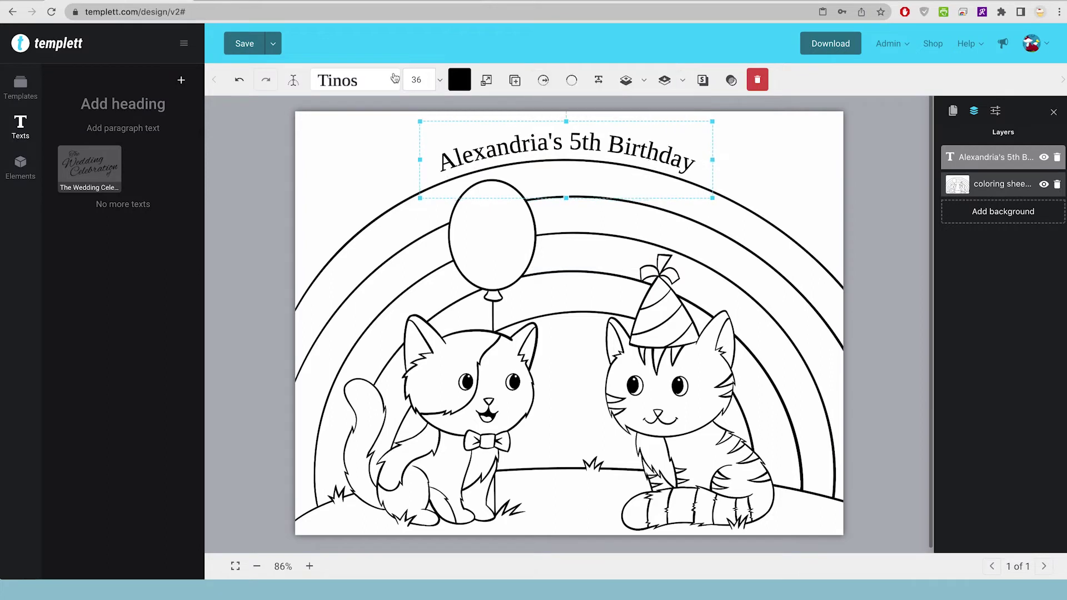
left_click(439, 79)
left_click(423, 94)
left_click_drag(560, 131, 564, 136)
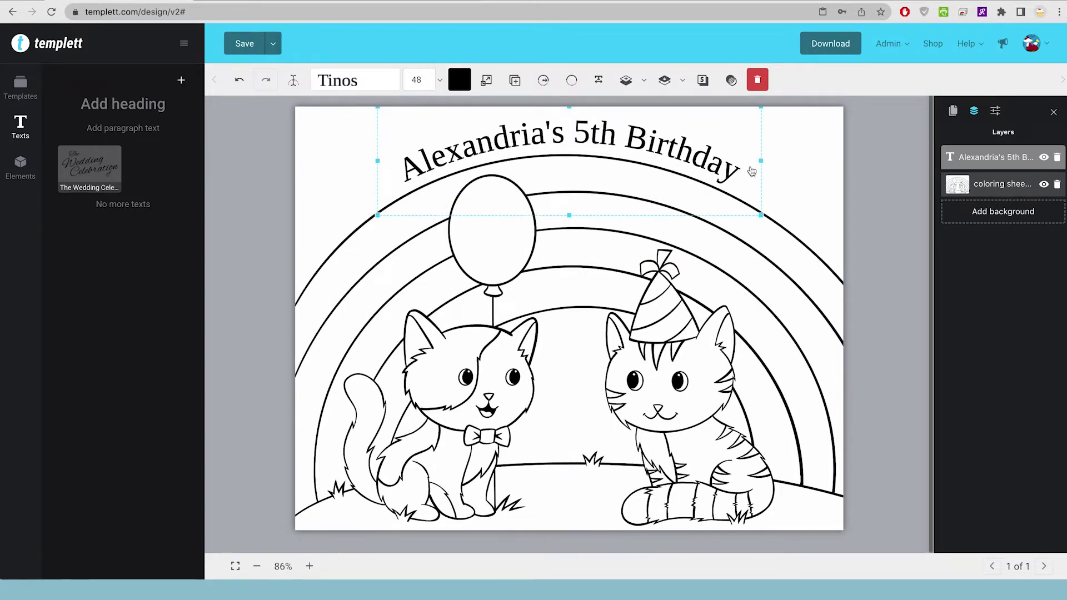
left_click(361, 82)
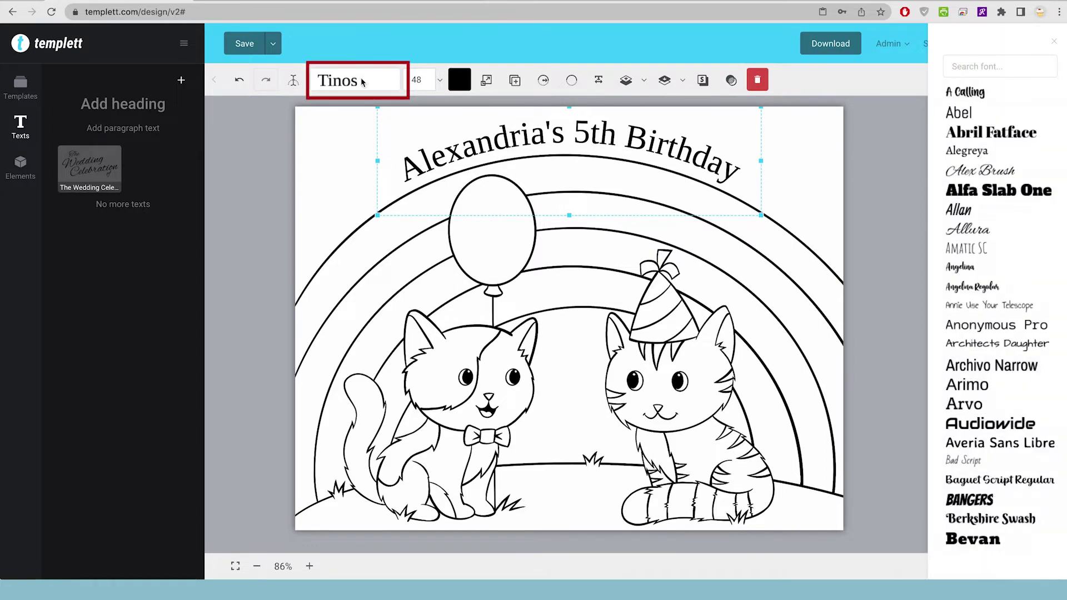
scroll(1005, 218, "up", 20)
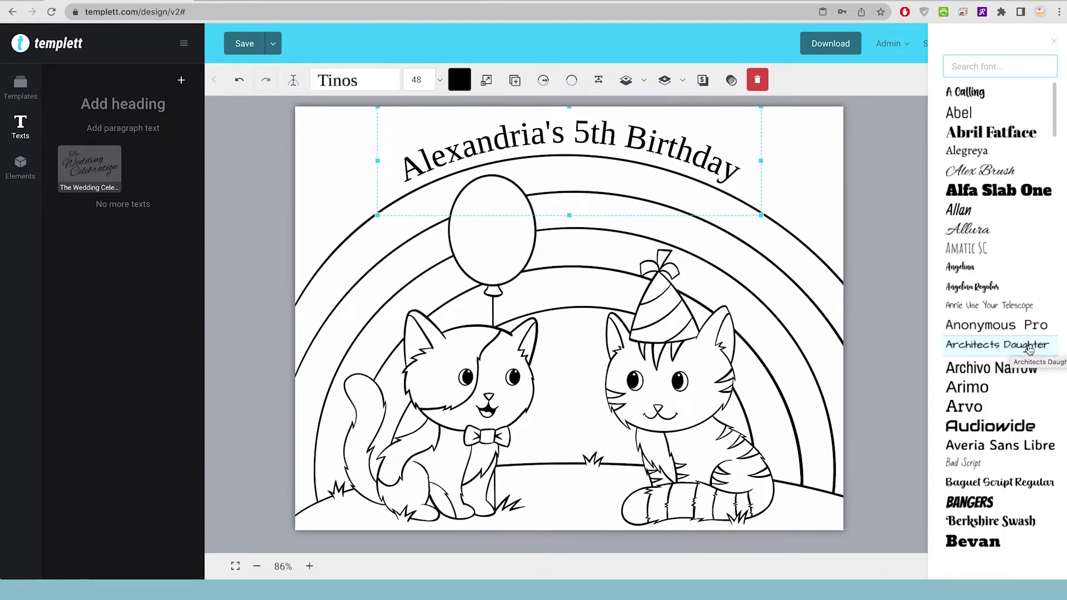
scroll(1029, 348, "down", 10)
left_click(892, 252)
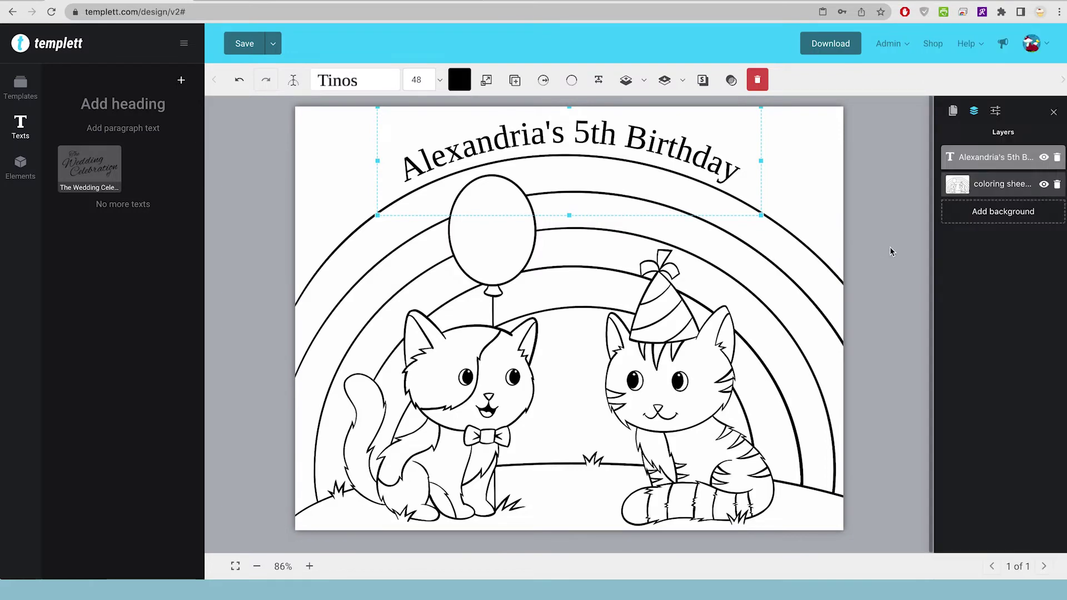
Step: Save the design and go to the Fonts list under Admin Dashboard > Assets
left_click(244, 49)
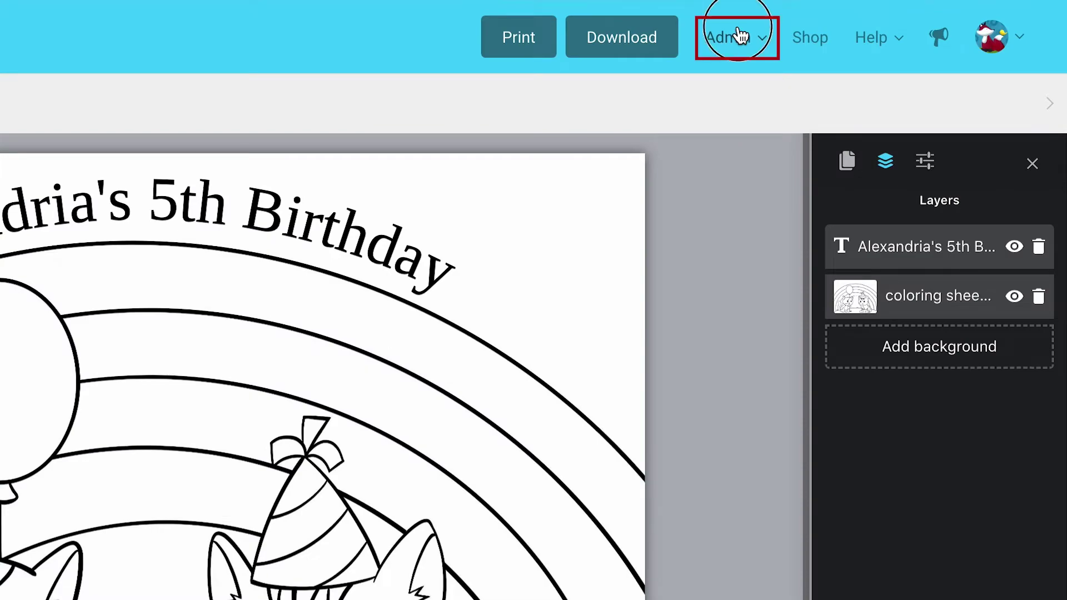
left_click(892, 44)
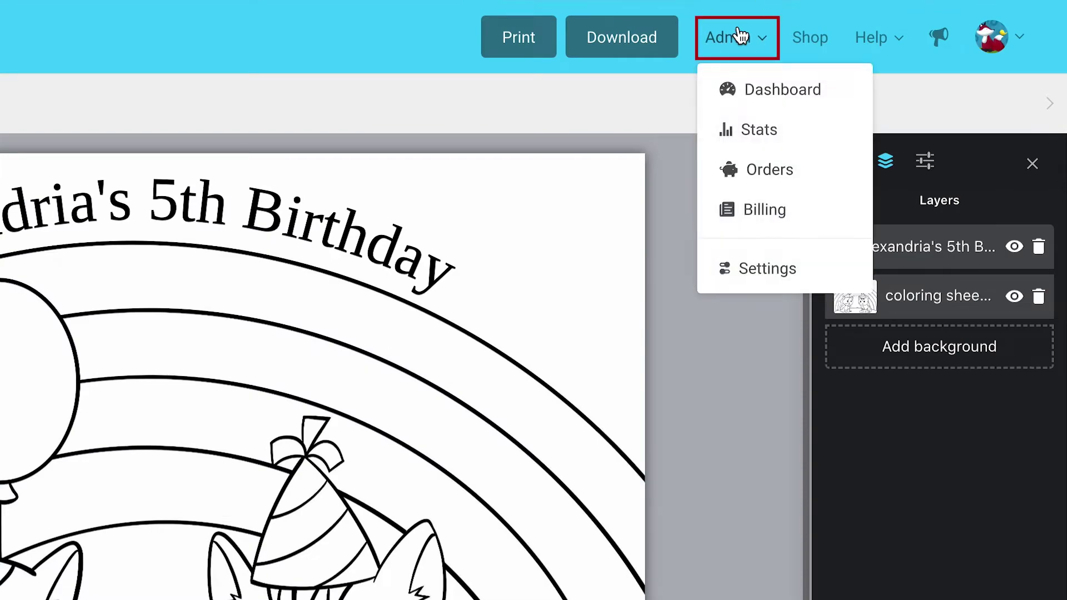
left_click(771, 93)
mouse_move(23, 93)
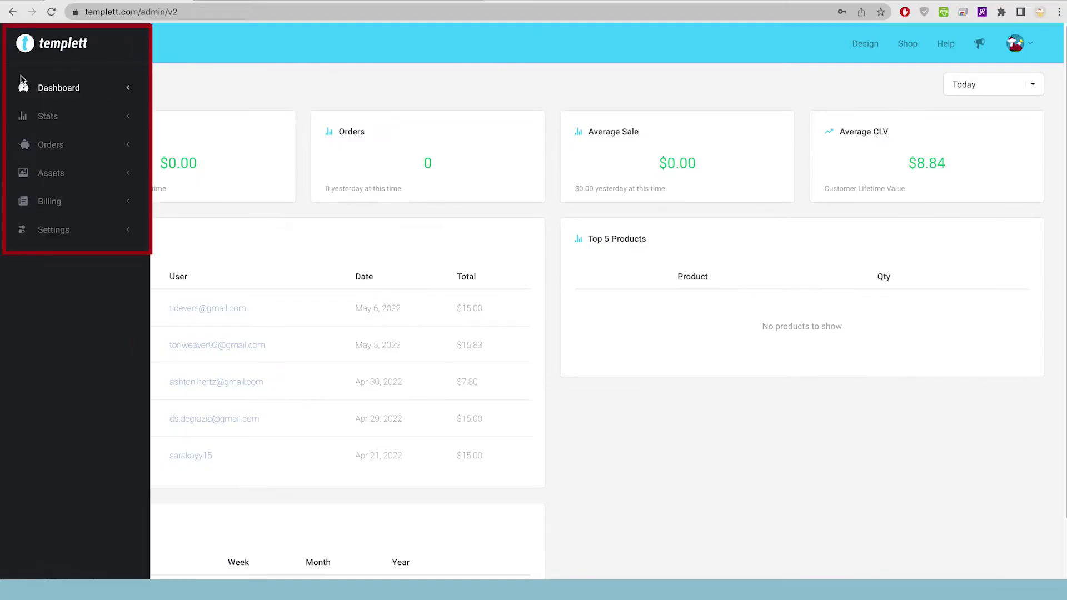
left_click(51, 175)
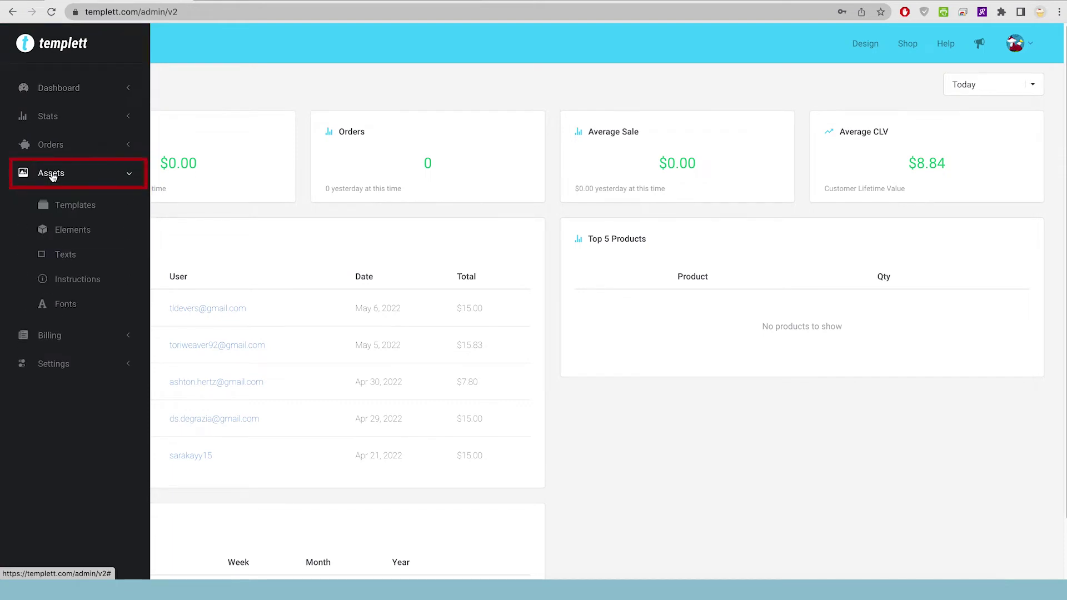
left_click(68, 303)
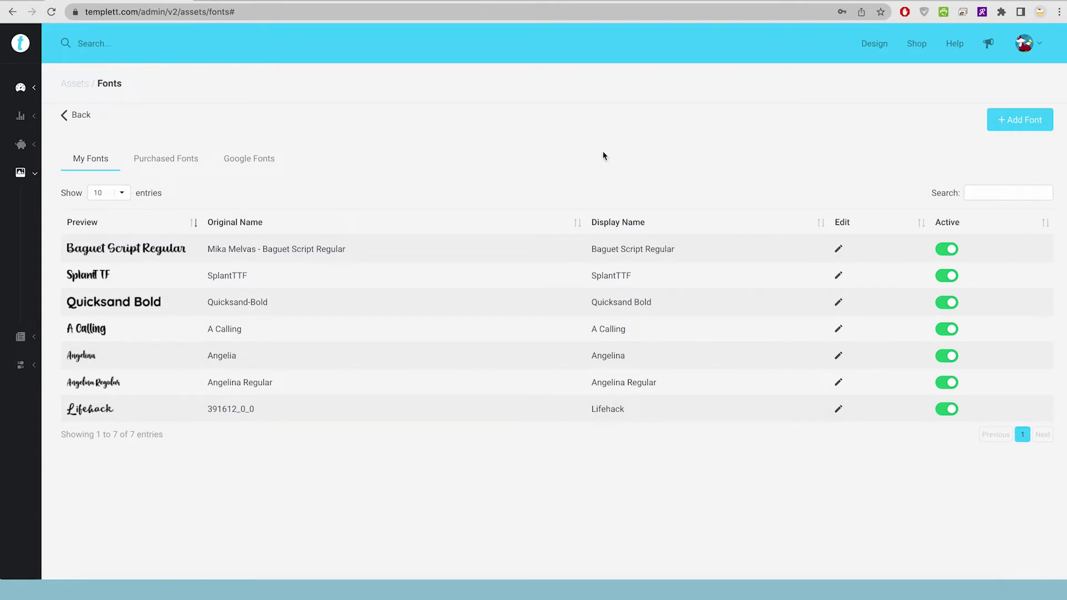
Step: Add a new font by searching 'trustworthy' and selecting Trustworthy Colleagues.otf
left_click(1026, 125)
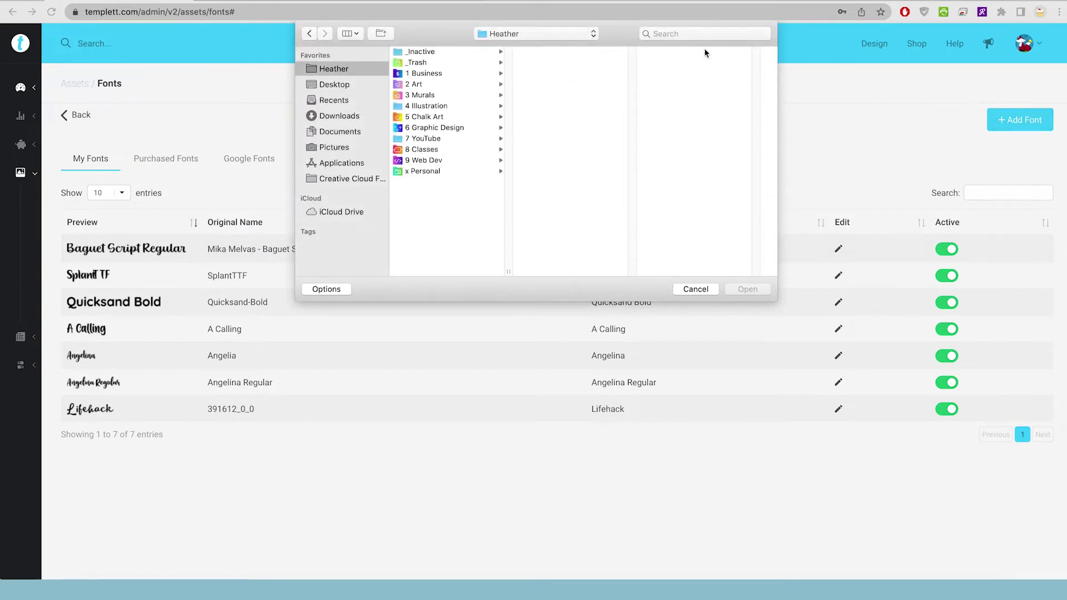
left_click(699, 35)
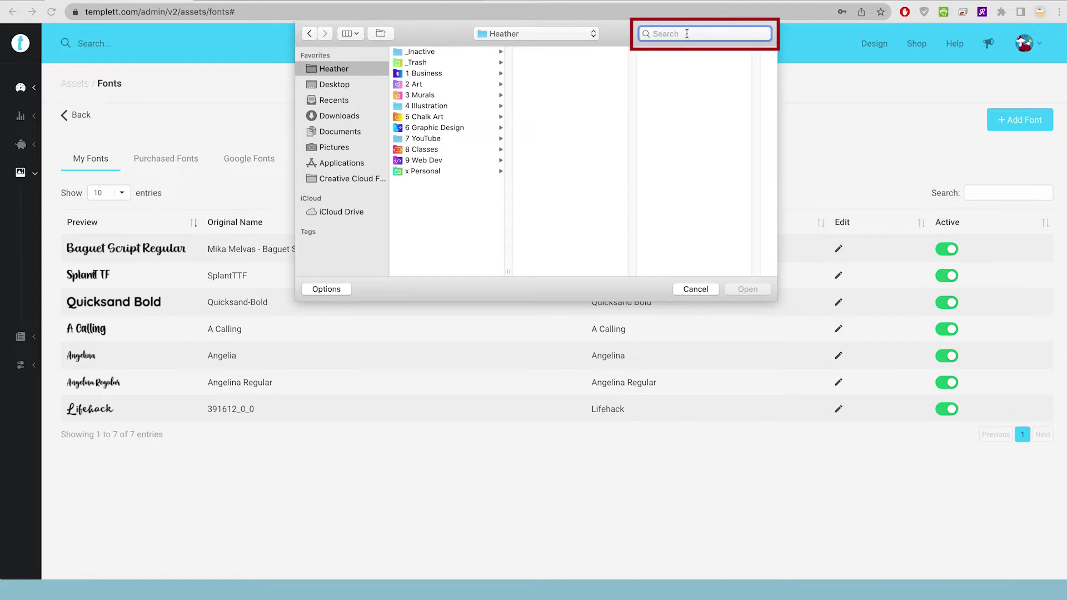
type("trustworth")
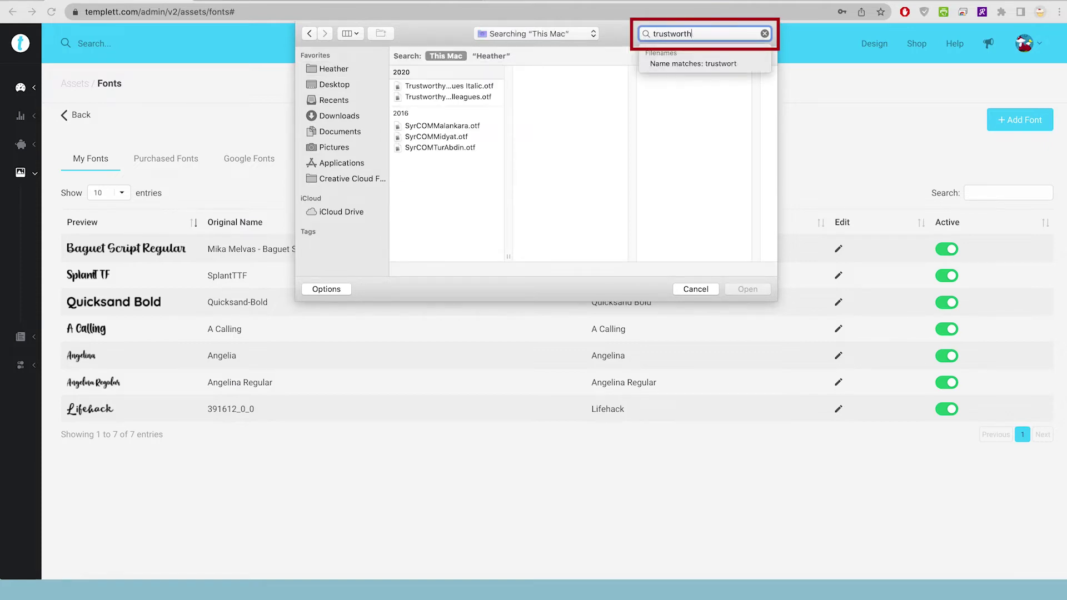
type("y")
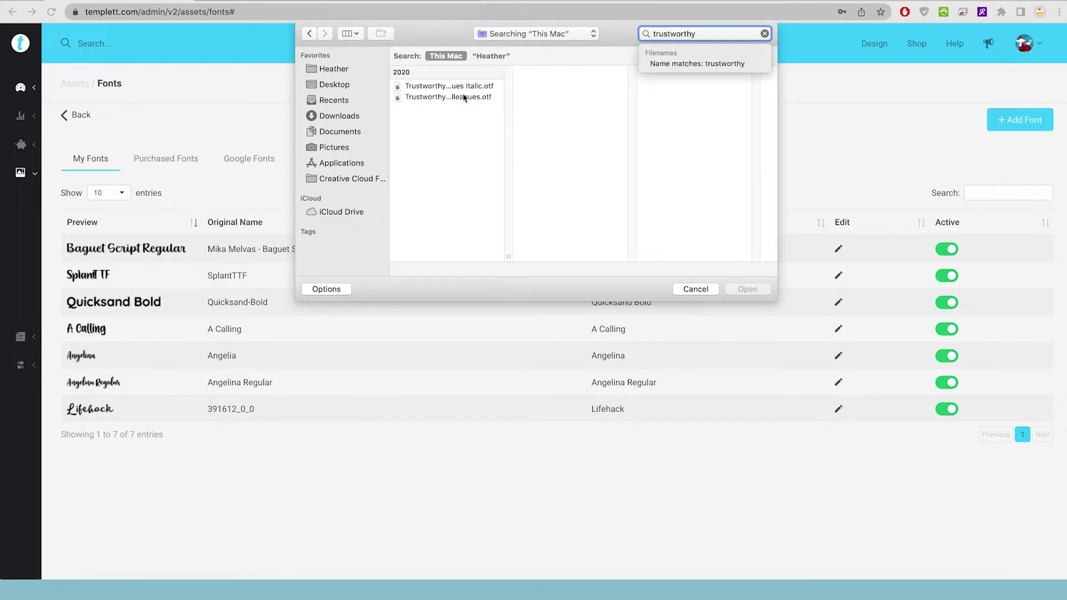
left_click(686, 37)
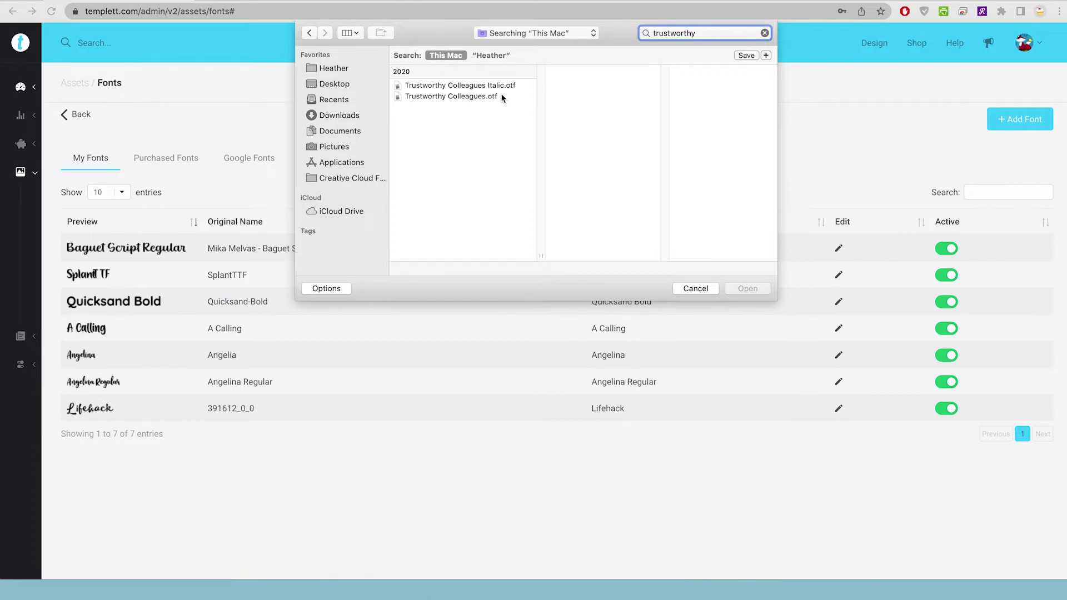
left_click(434, 97)
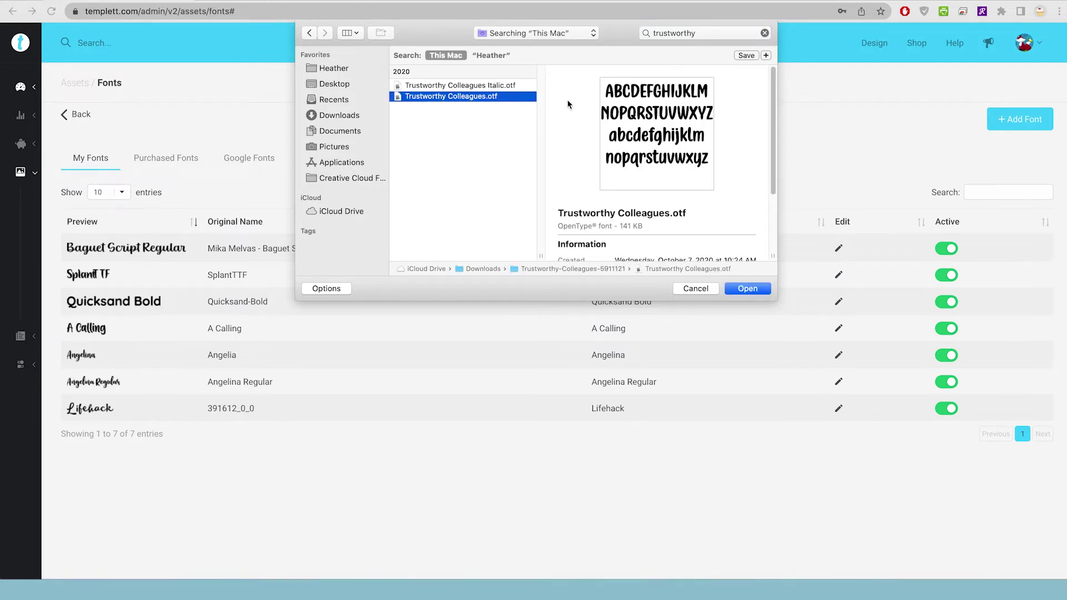
Step: Confirm Trustworthy Colleagues.otf, accept the font-rights checkbox, and upload it to My Fonts
left_click(750, 287)
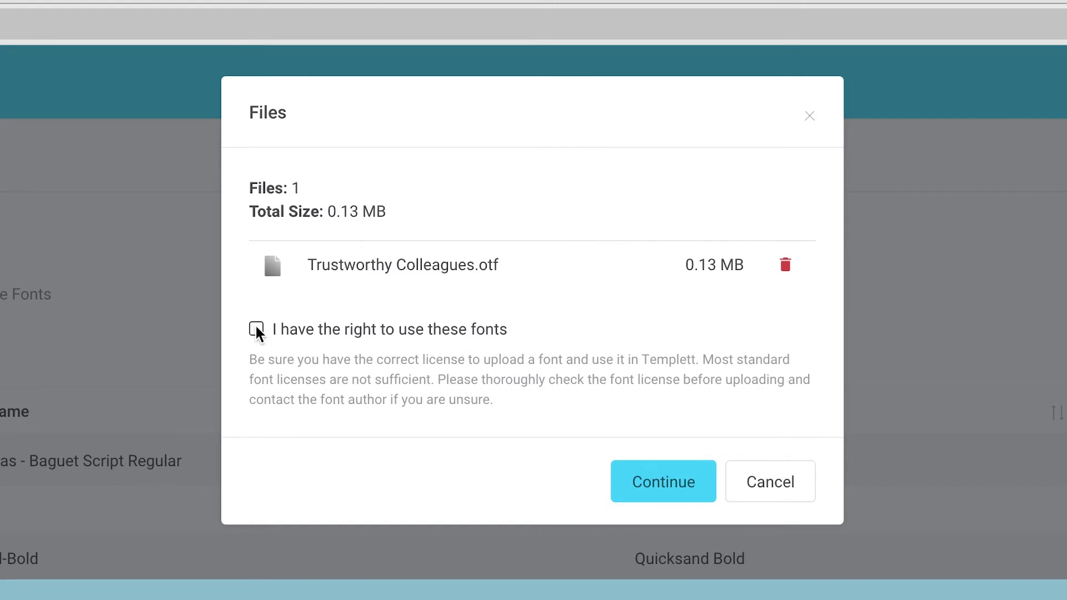
left_click(386, 176)
left_click(654, 482)
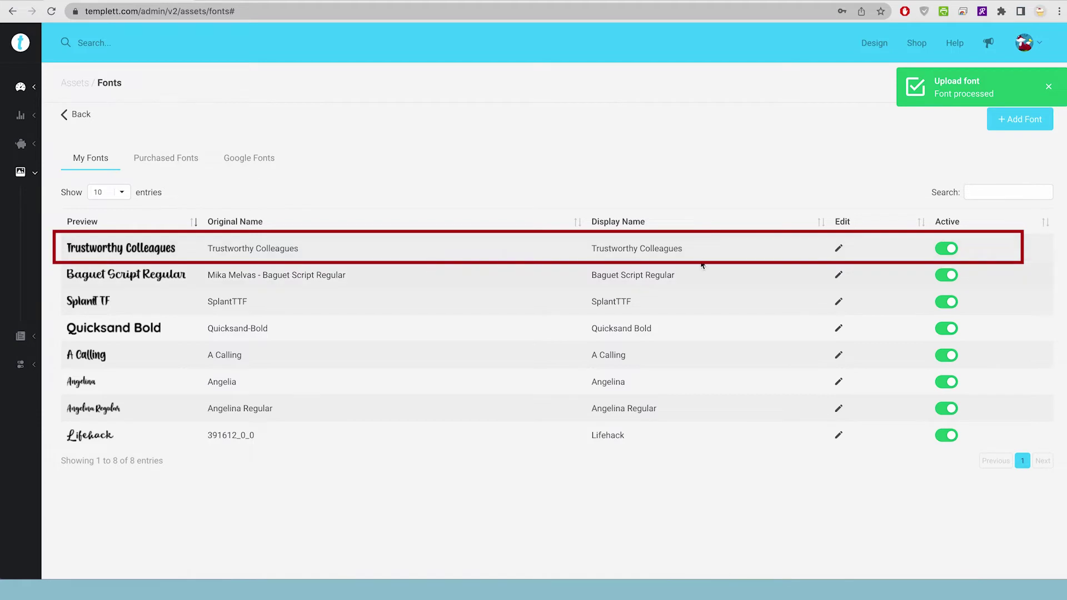
left_click(839, 249)
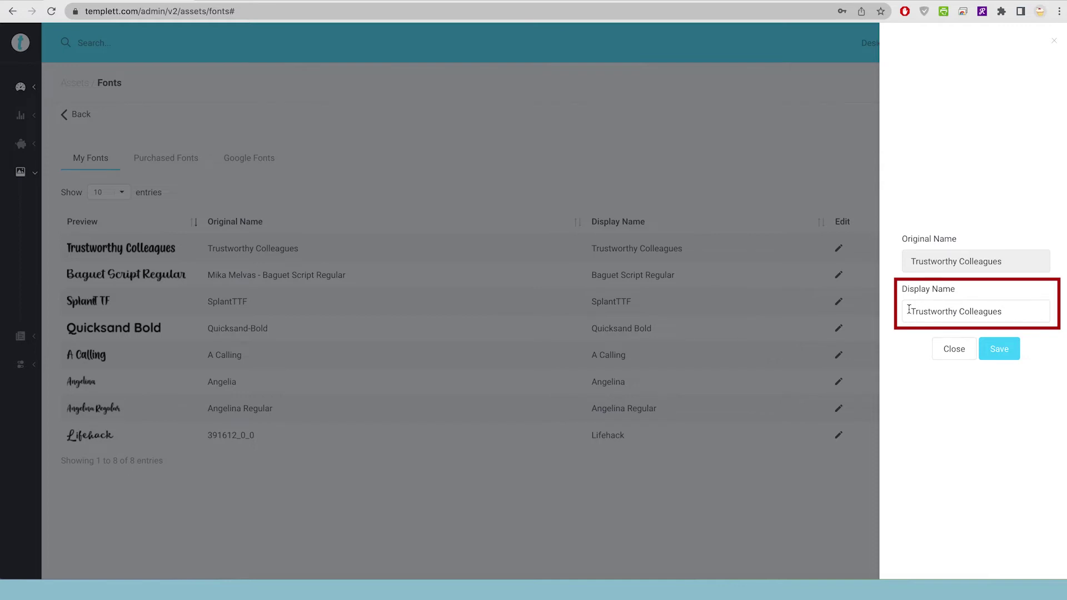
left_click_drag(910, 309, 1015, 307)
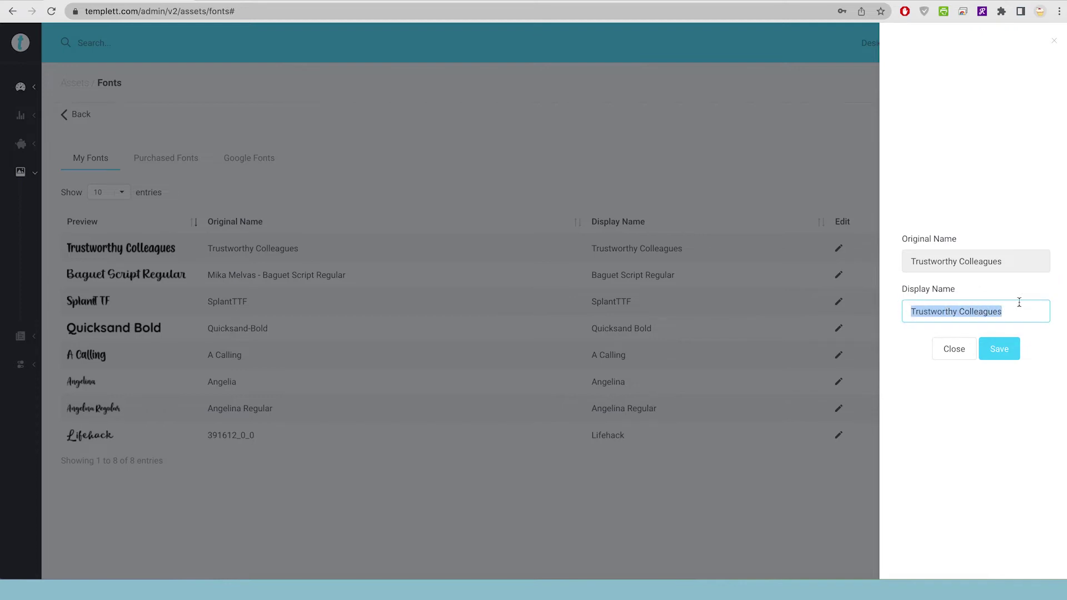
left_click(1021, 309)
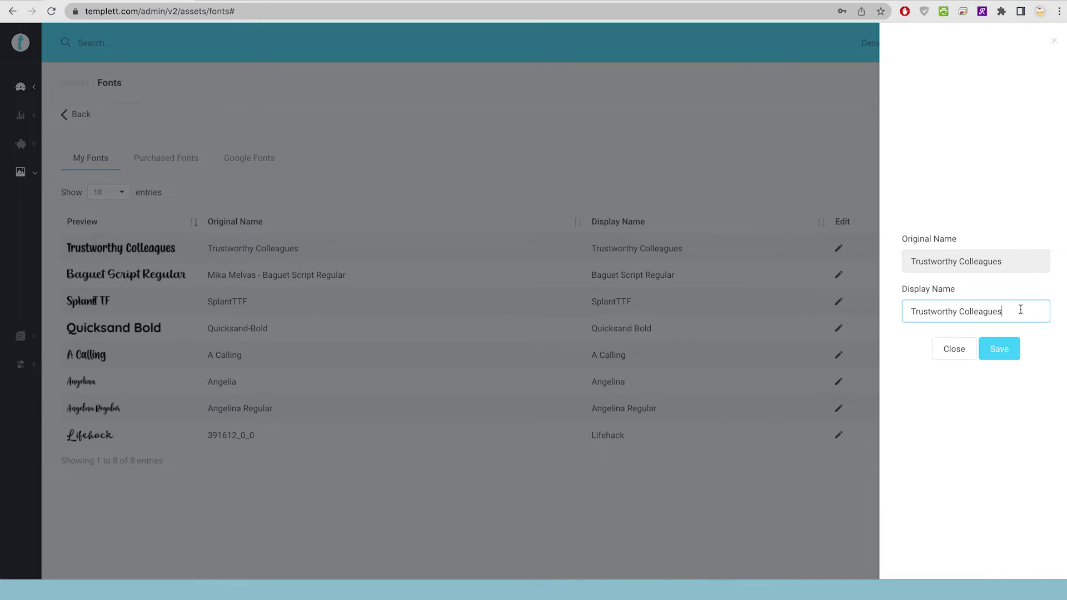
left_click(1000, 354)
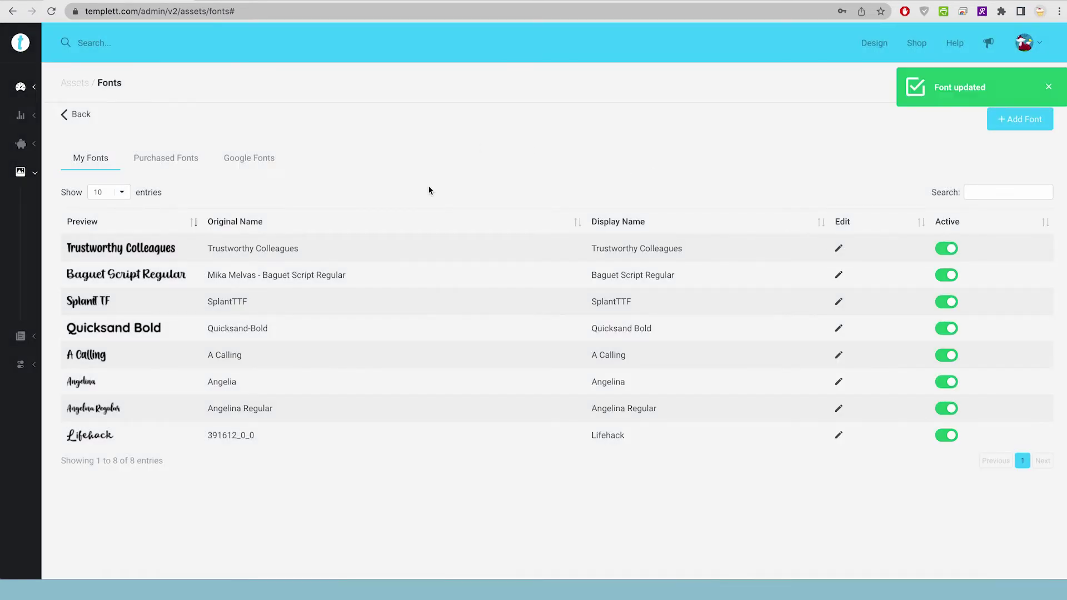
Step: Open the Kitty Coloring Page design and select the 'Alexandria's 5th Birthday' title
left_click(873, 46)
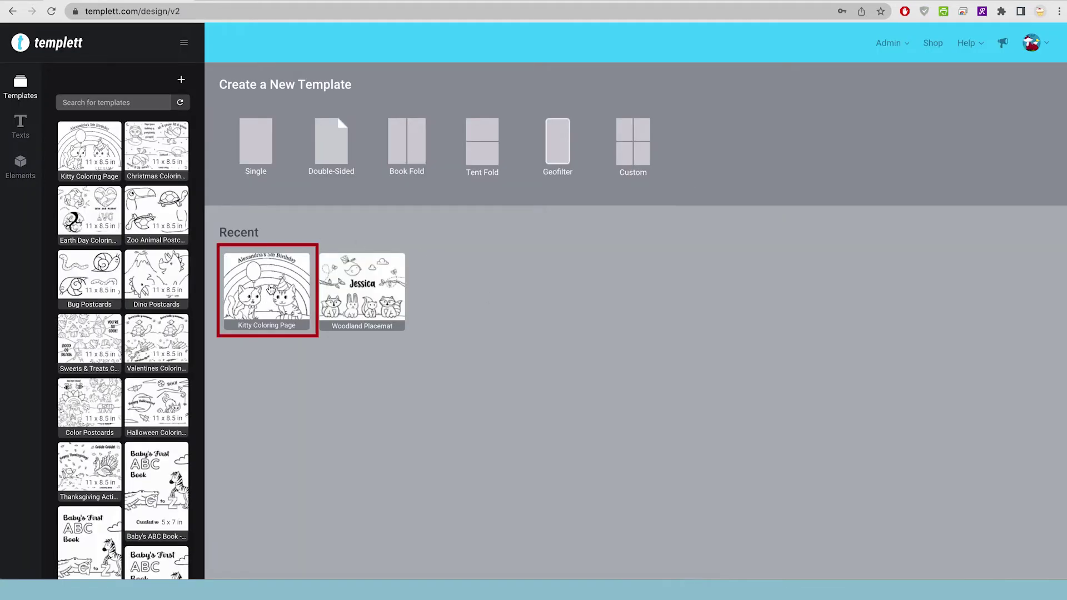
left_click(270, 289)
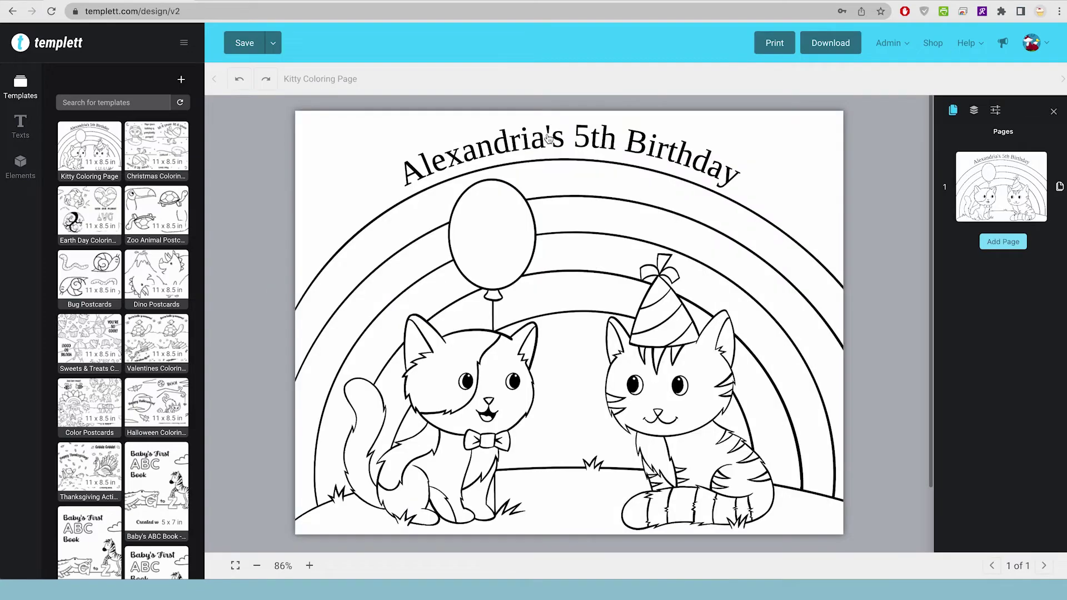
left_click(548, 138)
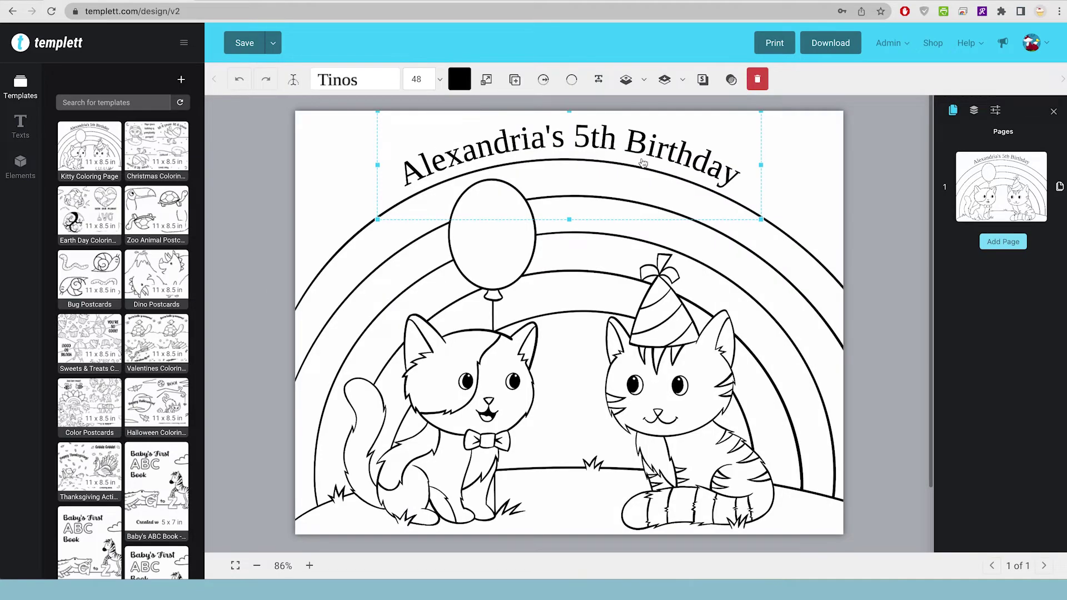
Step: Set the title font to Trustworthy Colleagues and increase its font size
left_click(330, 81)
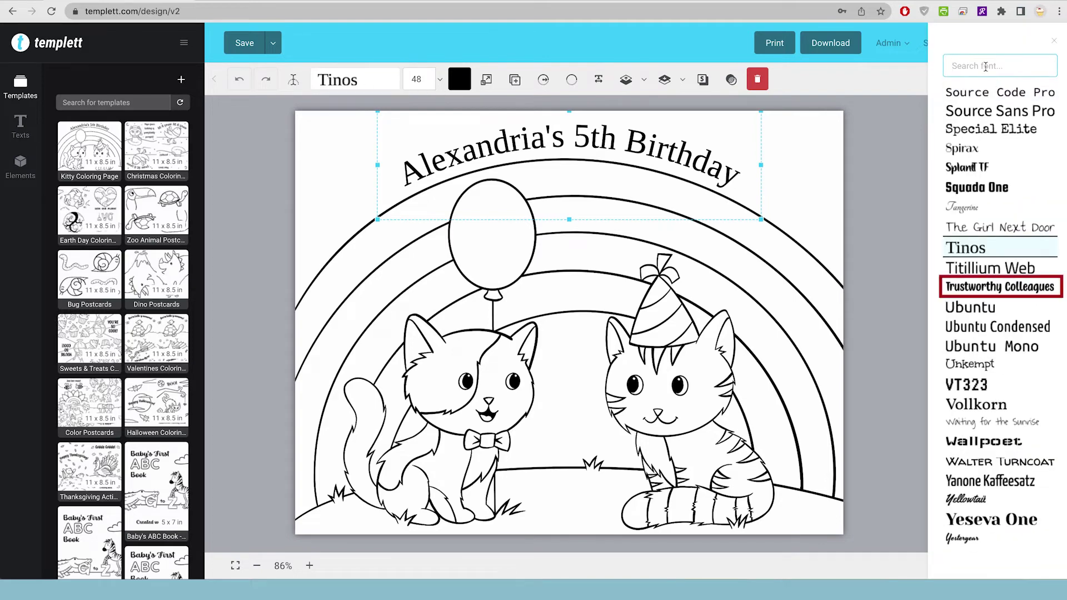
left_click(985, 289)
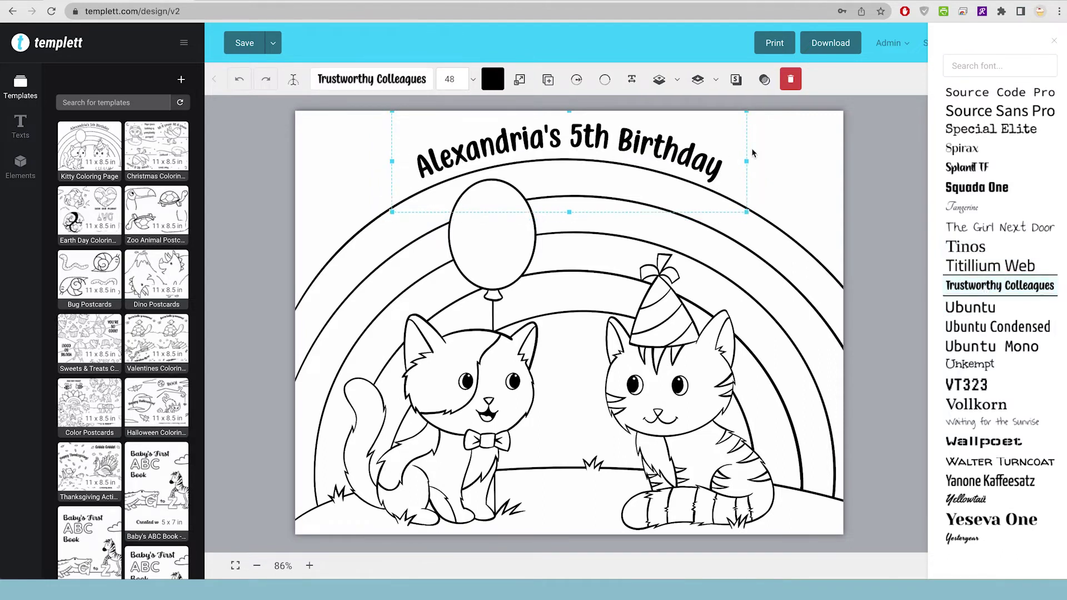
left_click(459, 82)
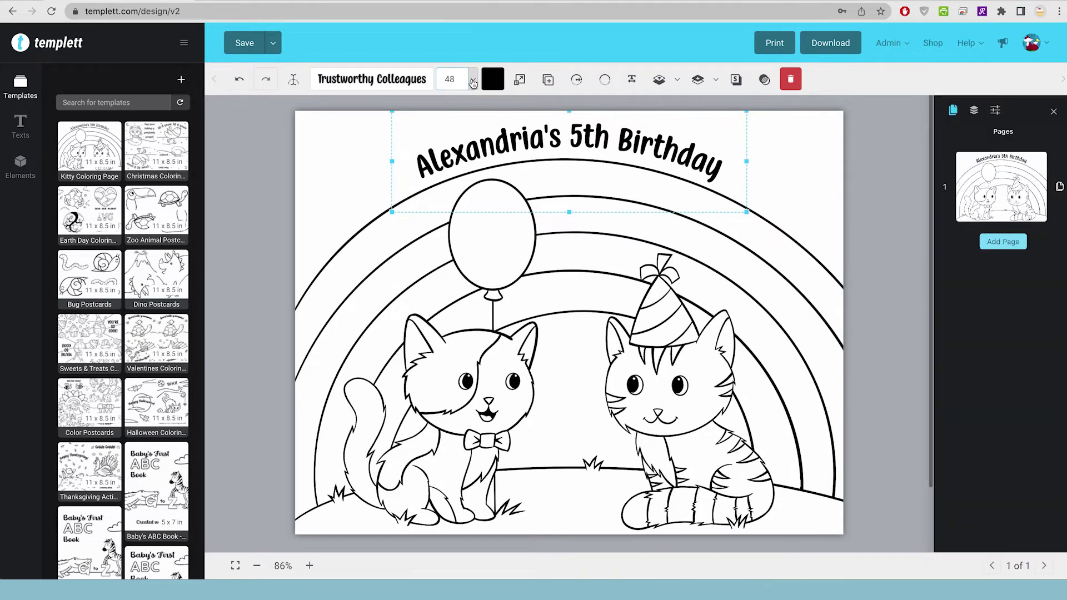
left_click(472, 82)
left_click(872, 186)
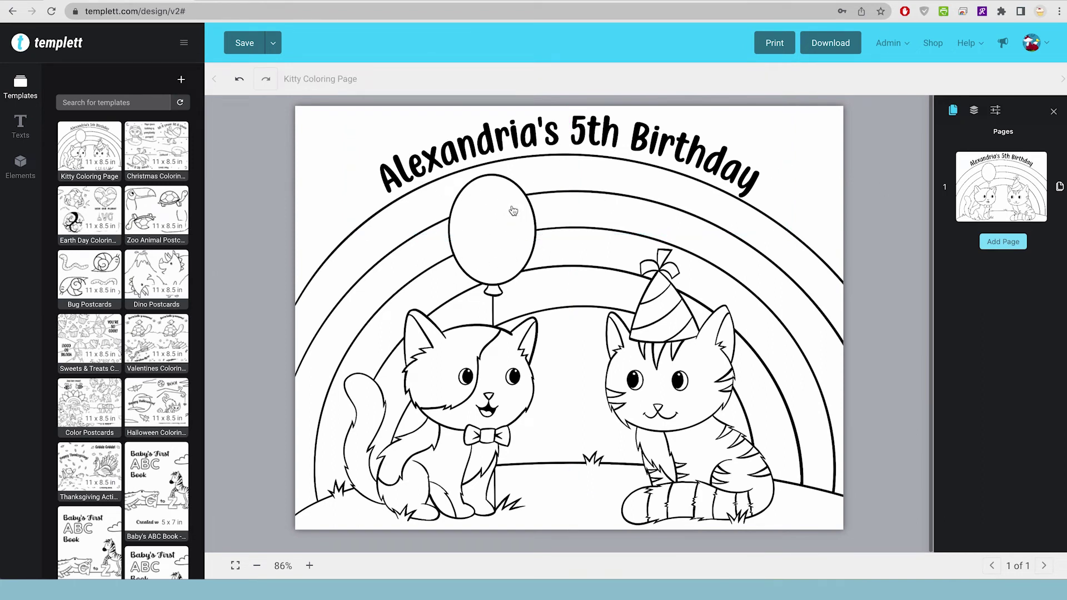
Step: Add a heading reading '5' and move it up into the balloon
left_click(22, 127)
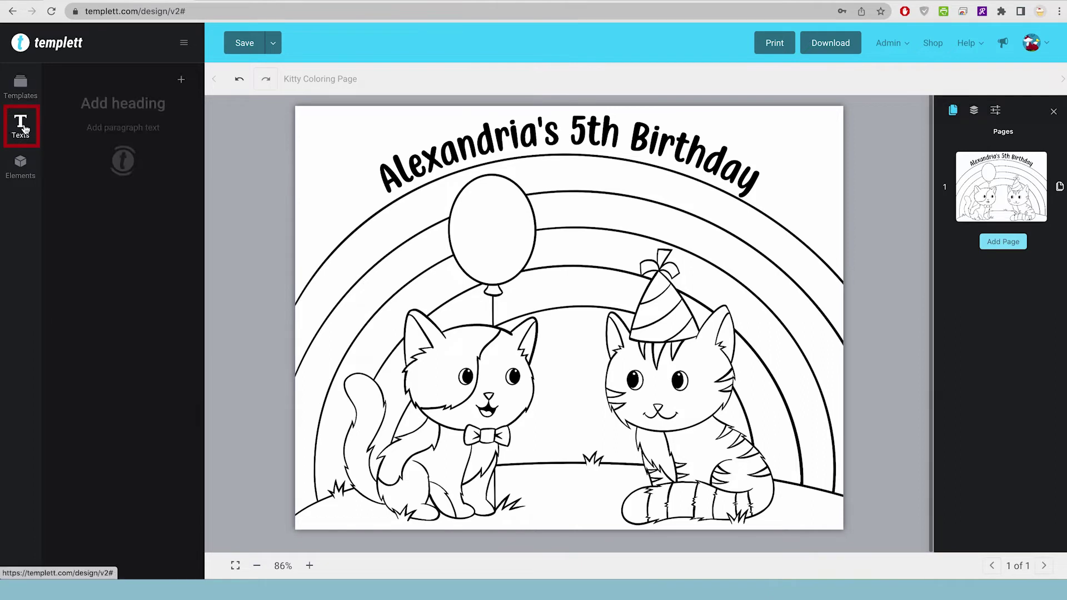
left_click(109, 103)
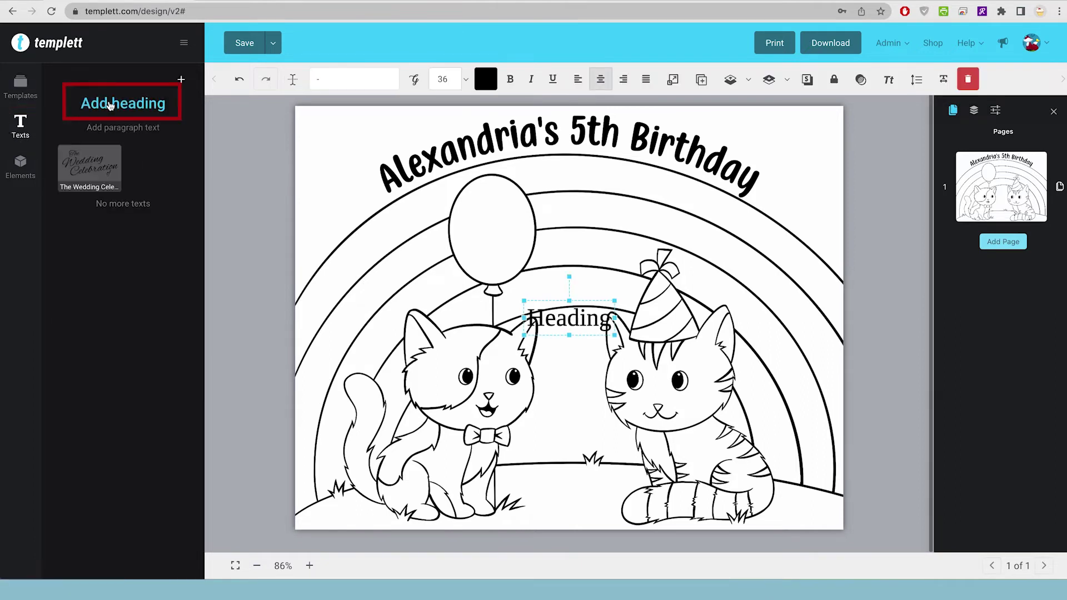
double_click(586, 317)
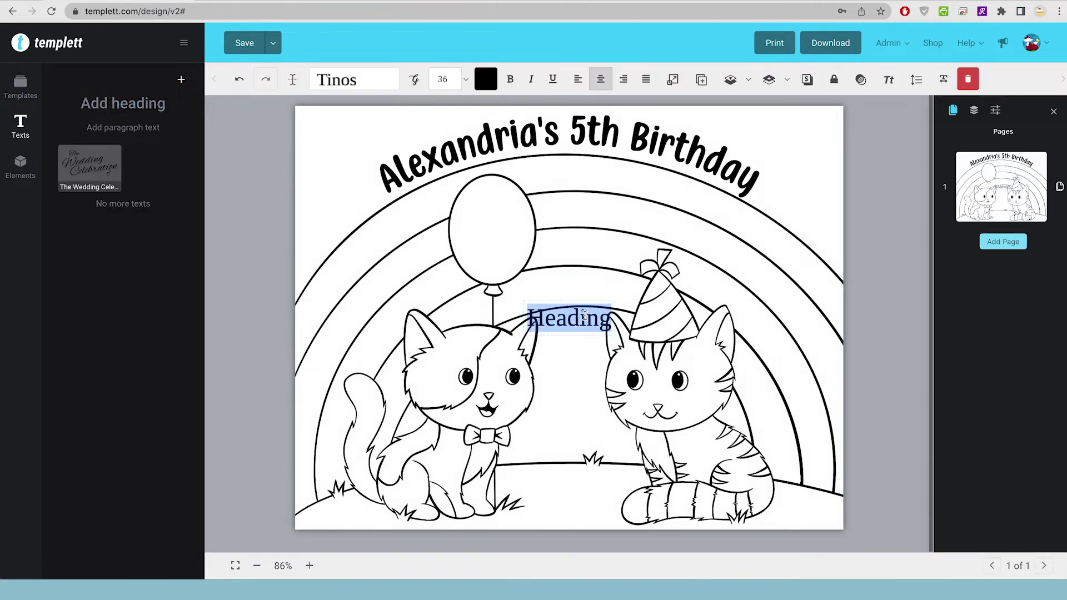
type("5")
left_click(780, 274)
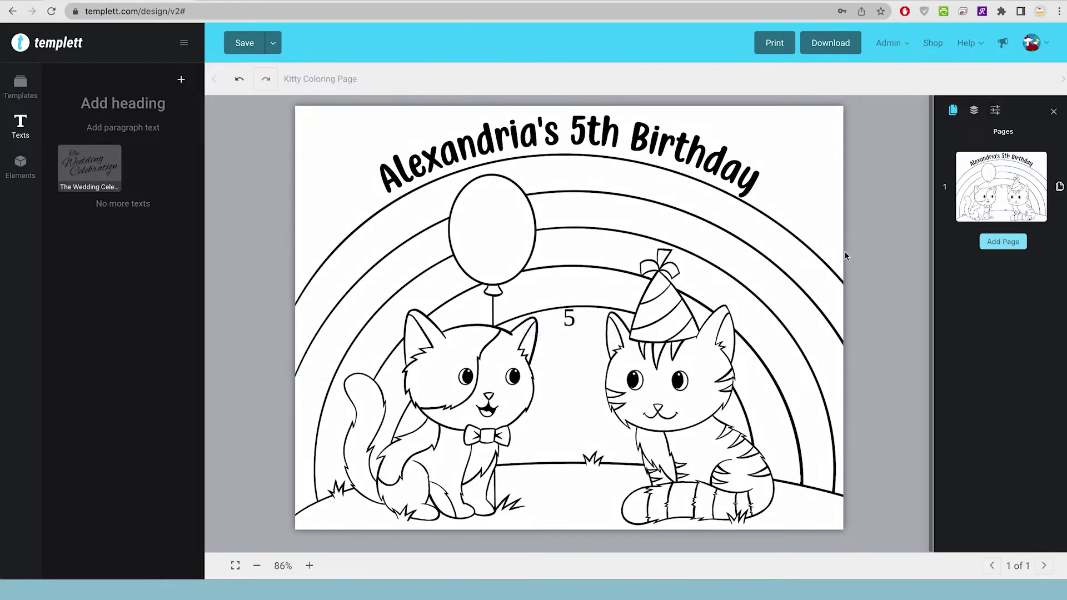
left_click_drag(568, 318, 494, 232)
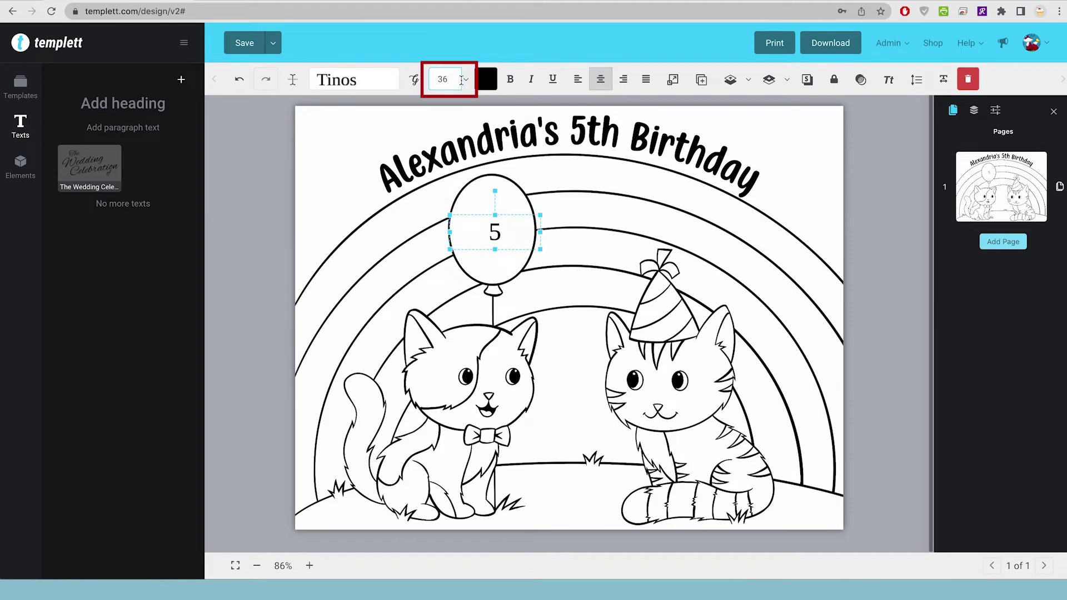
Step: Make the 5 Trustworthy Colleagues at font size 120
left_click(466, 79)
left_click(445, 151)
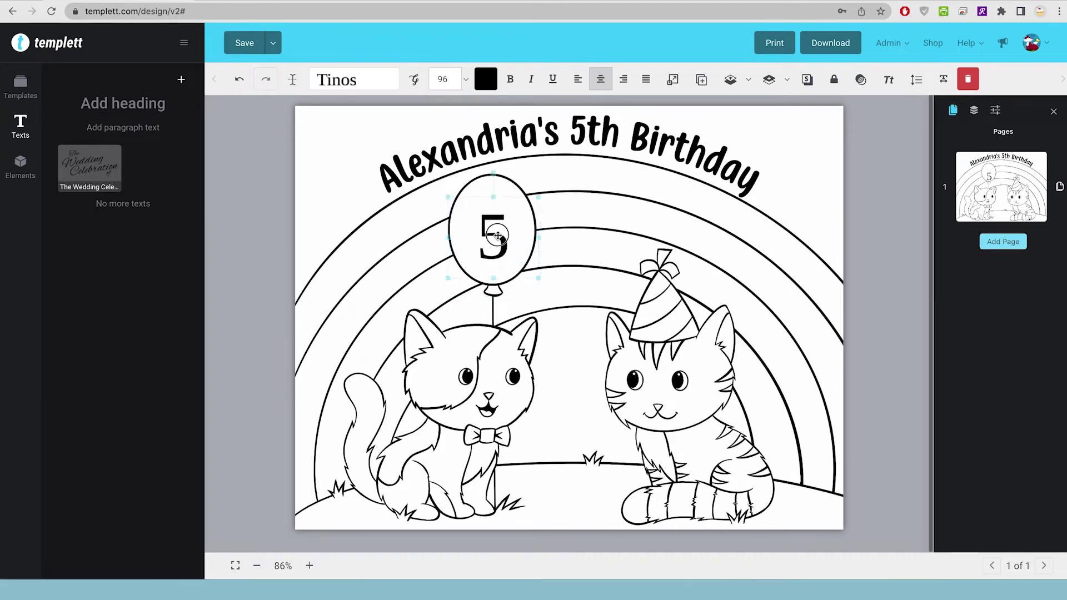
left_click(347, 82)
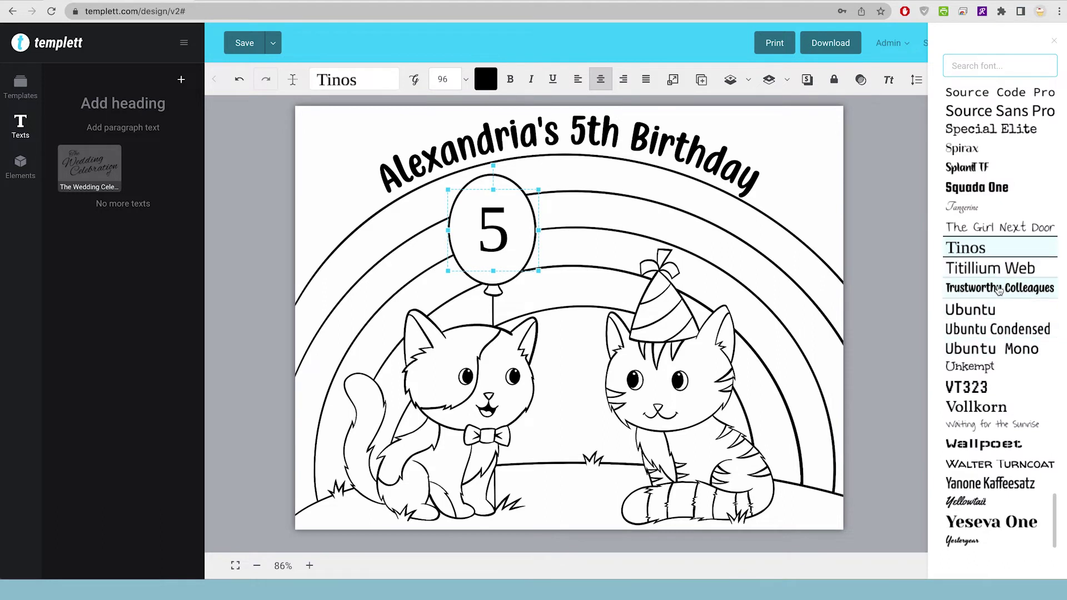
left_click(998, 289)
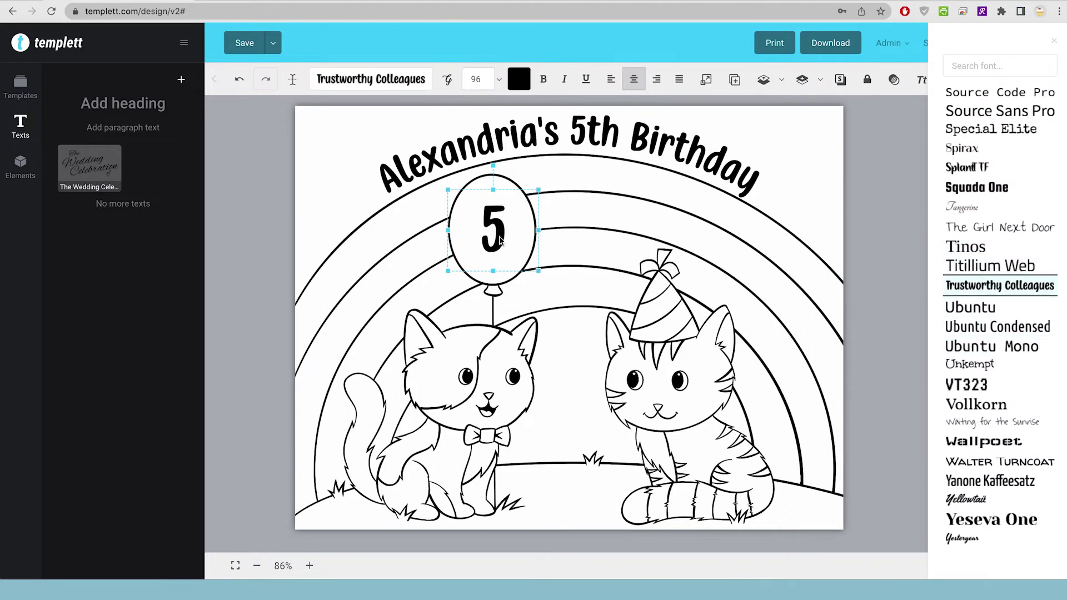
left_click(478, 79)
left_click(485, 176)
Step: Lock the coloring sheet image layer's selection and movement, then save the template
left_click(742, 236)
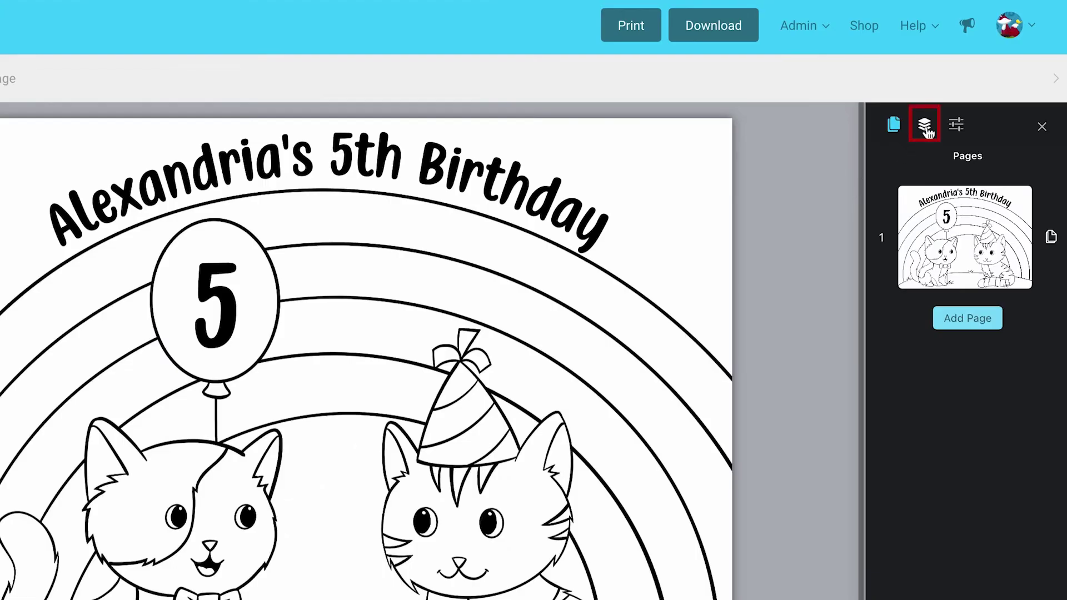
left_click(926, 129)
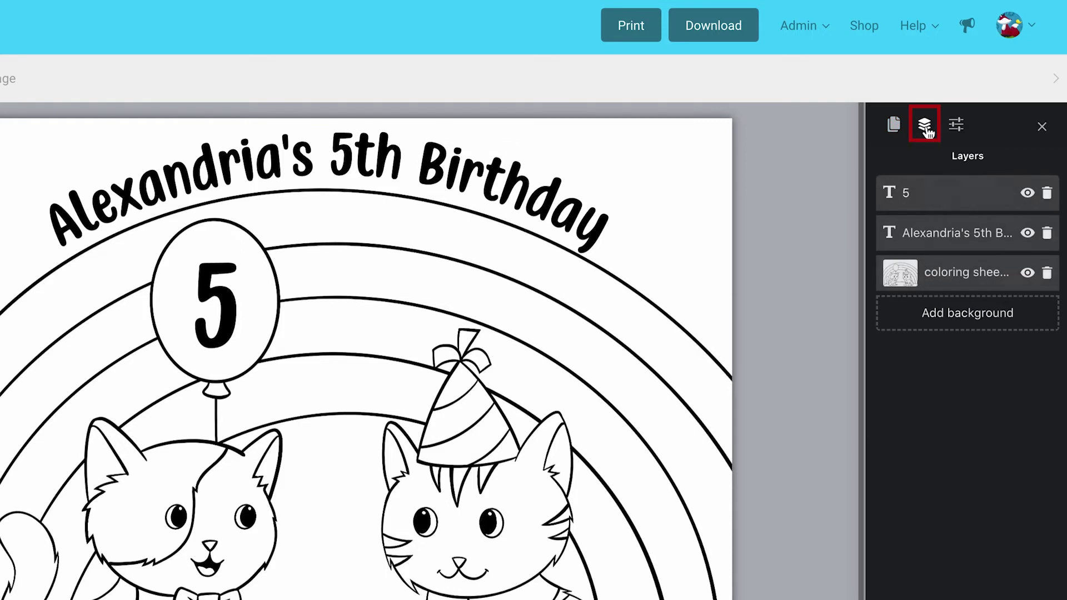
left_click(945, 274)
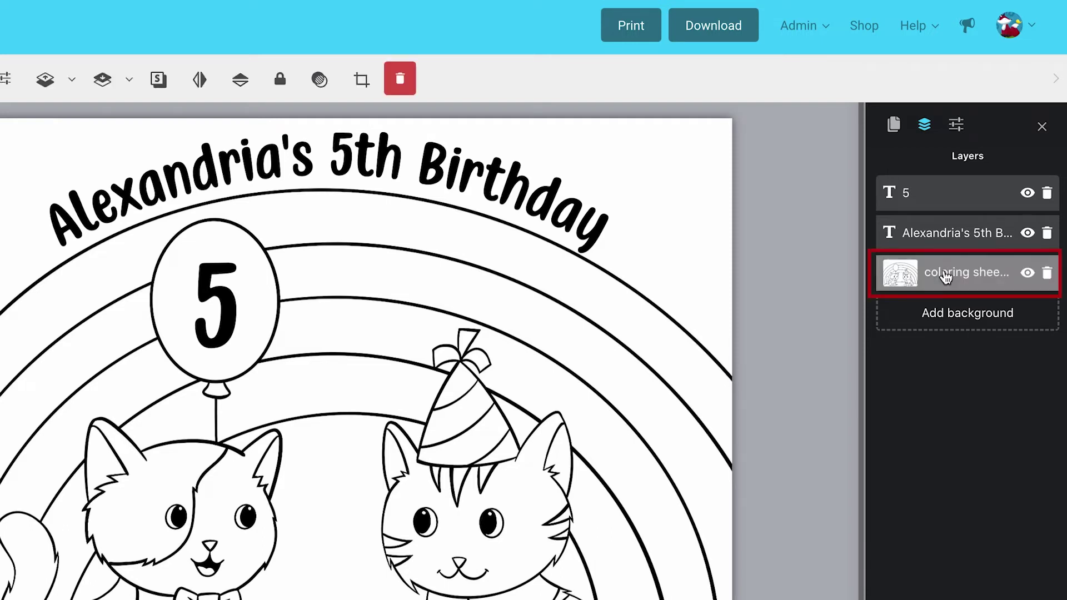
left_click(278, 80)
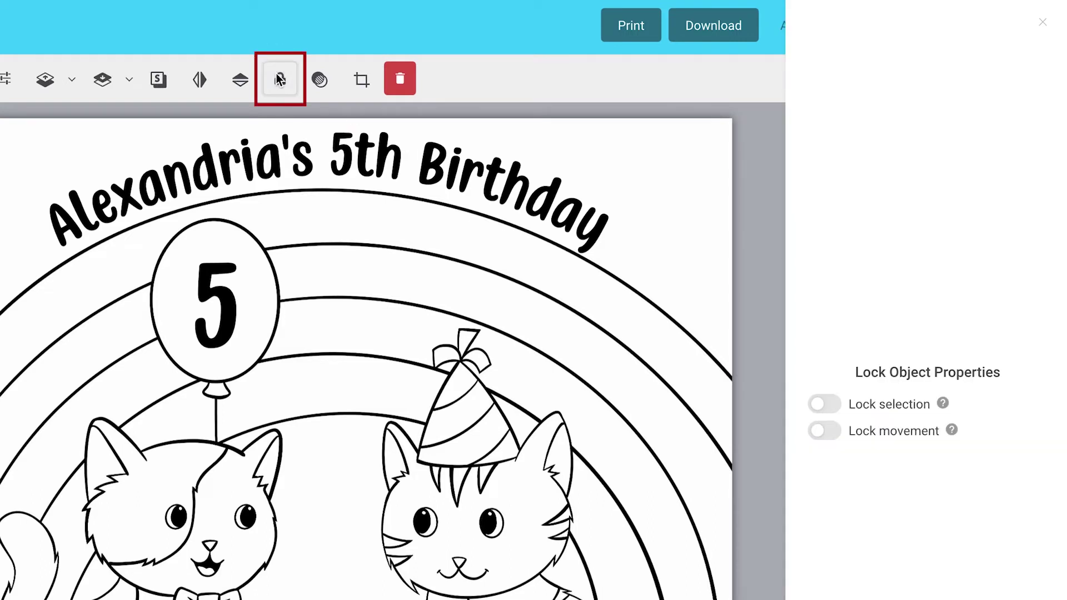
left_click(826, 405)
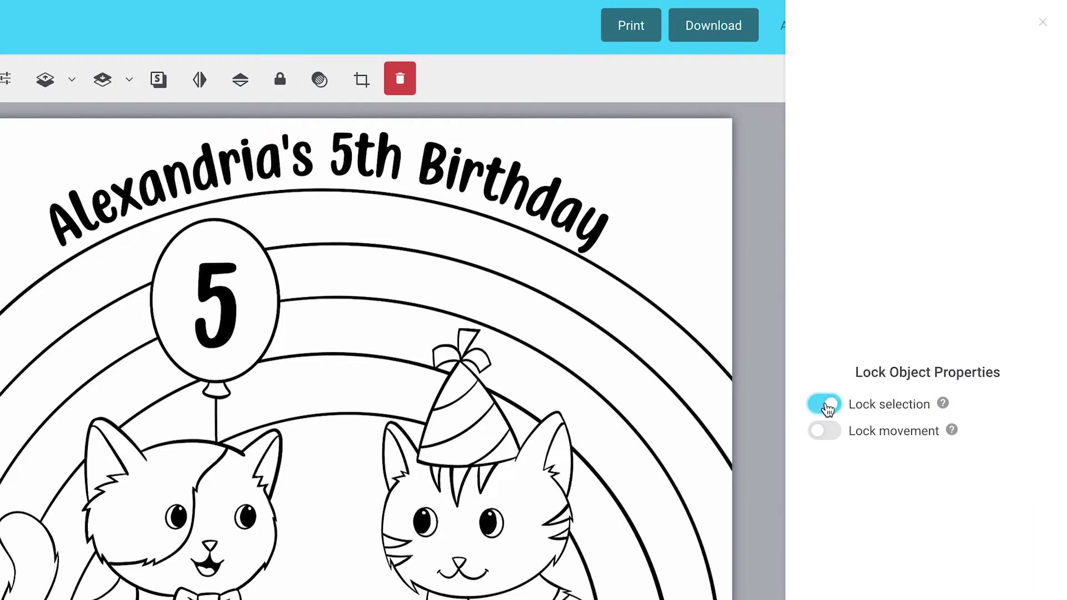
left_click(821, 431)
left_click(1043, 22)
left_click(802, 172)
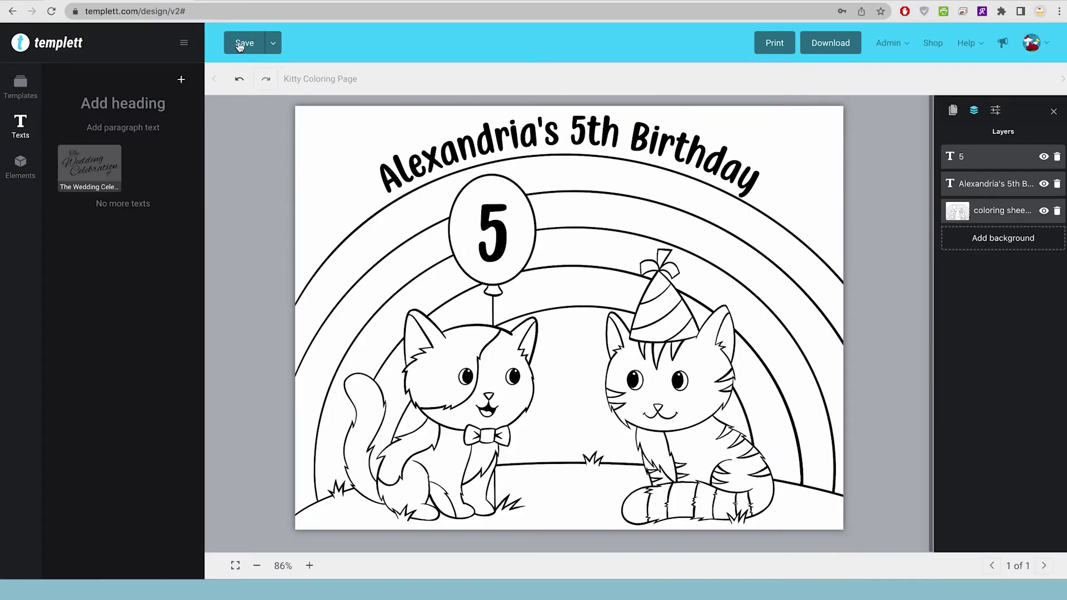
left_click(240, 44)
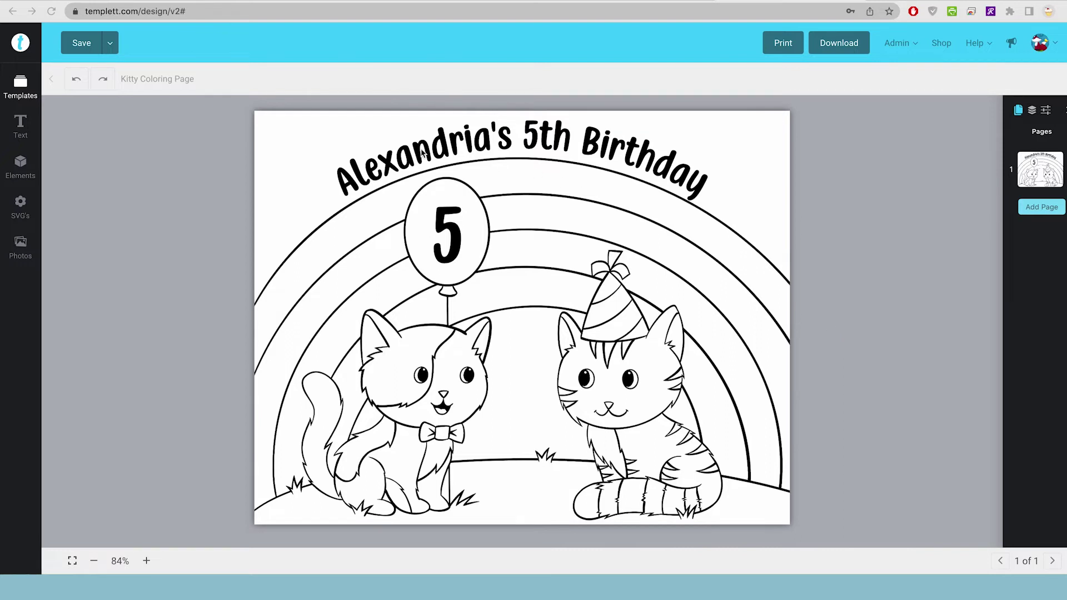
Step: Change the curved title to 'Welcome to My Birthday Party!'
left_click(464, 146)
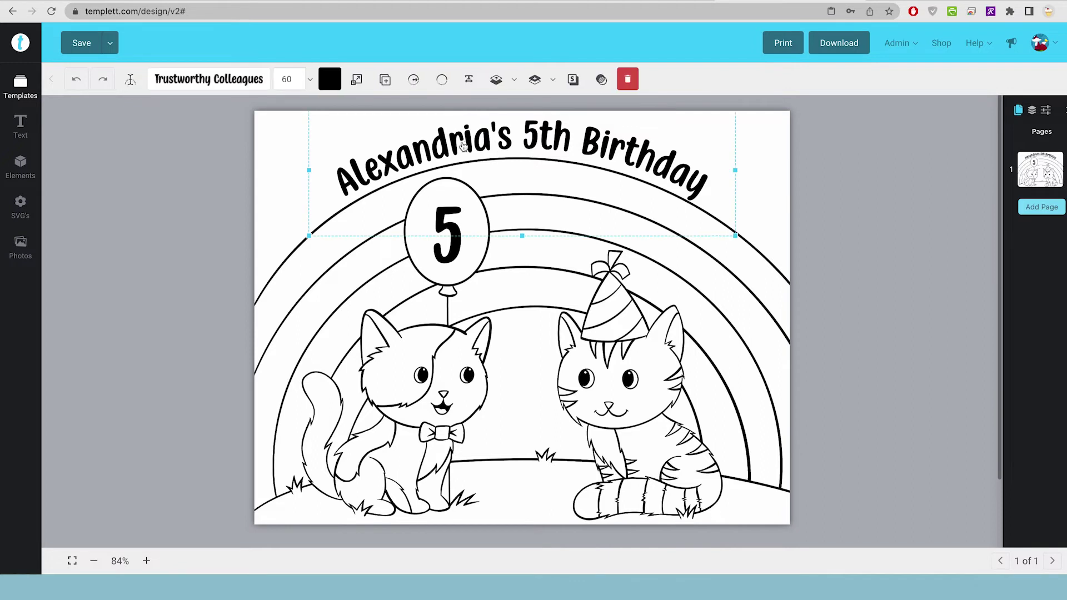
double_click(435, 153)
type("Welcome to My Birthday Party!")
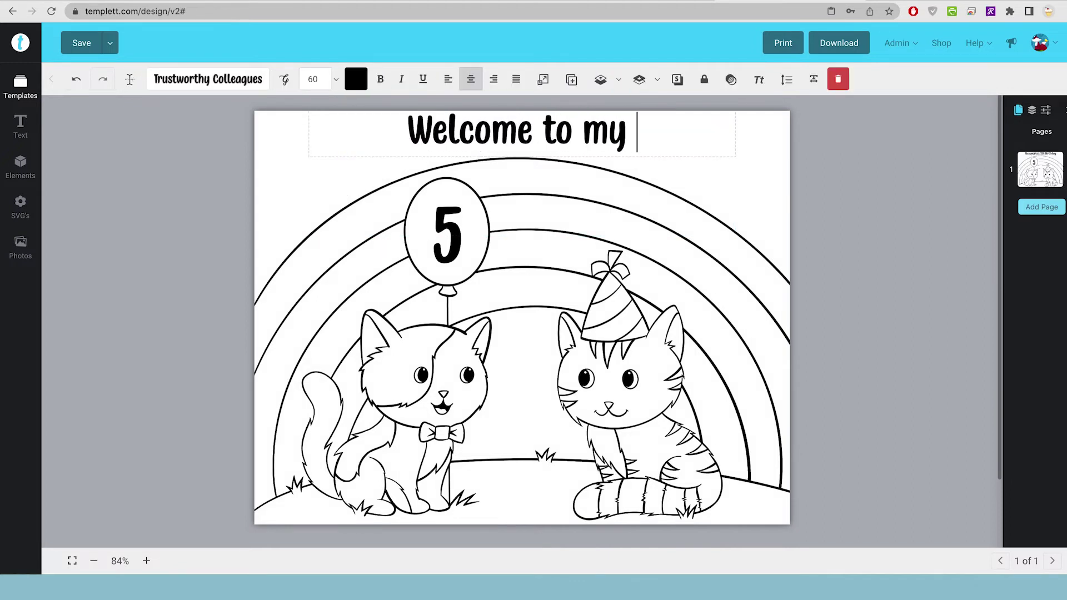
key("ctrl+a")
left_click(873, 181)
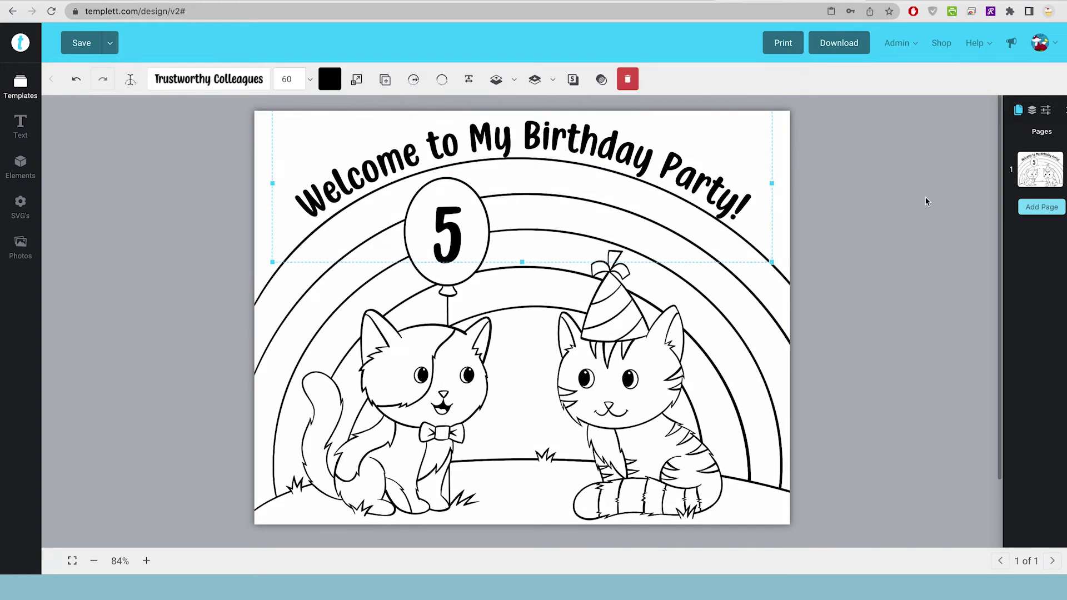
left_click(871, 200)
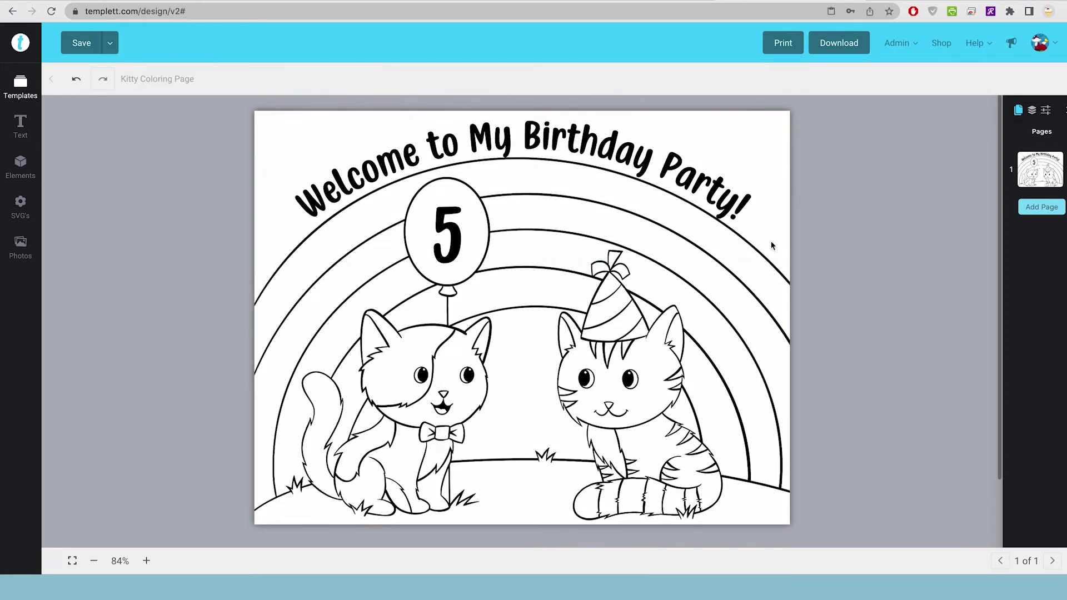
Step: Delete the 5 from the balloon and download the page as a PDF
left_click(454, 253)
key("Delete")
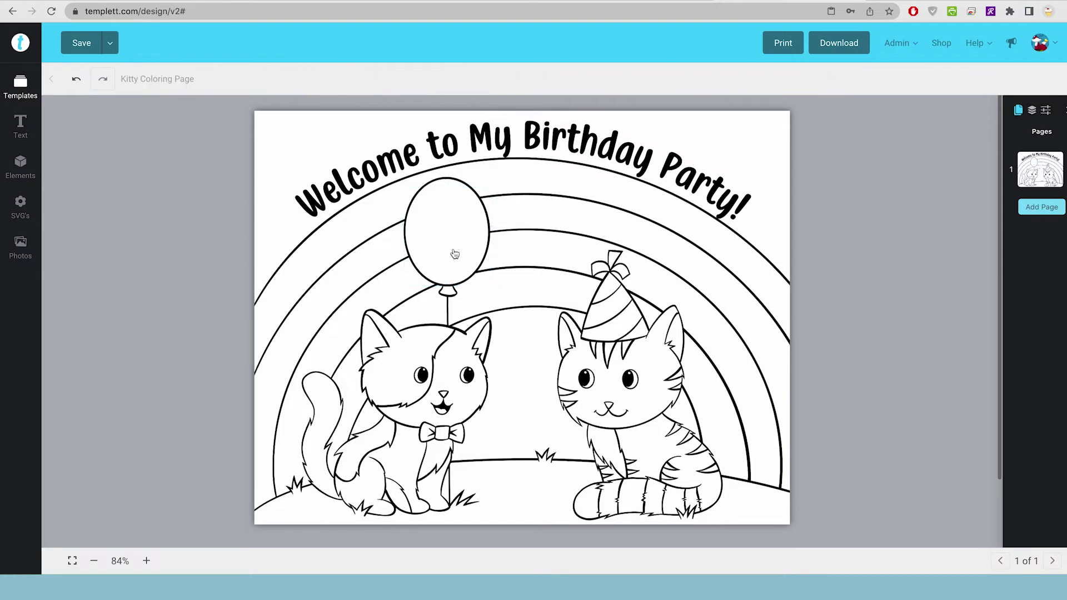
left_click(850, 51)
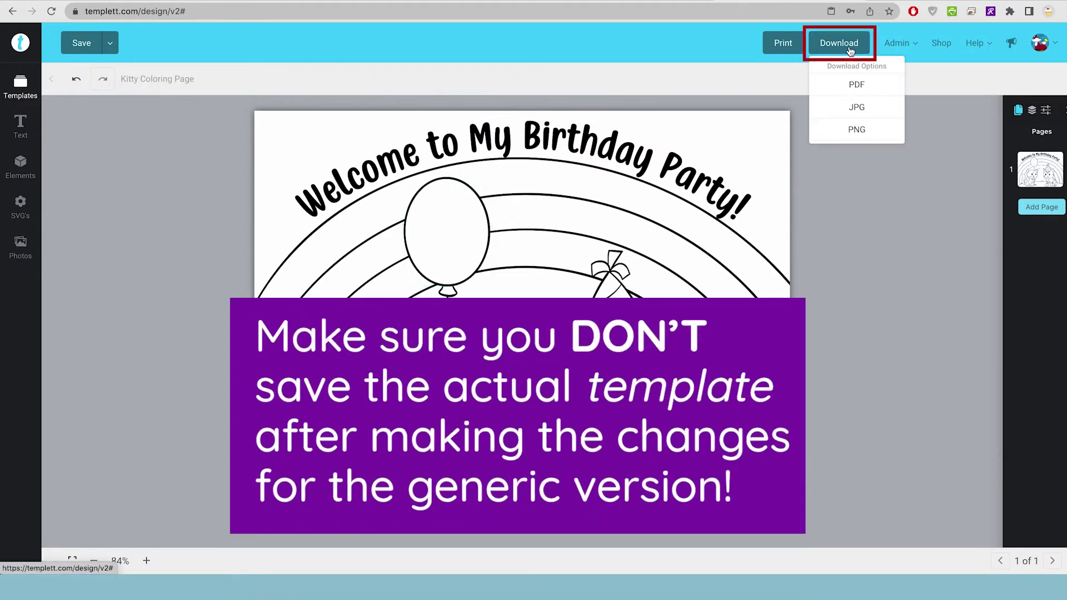
left_click(862, 88)
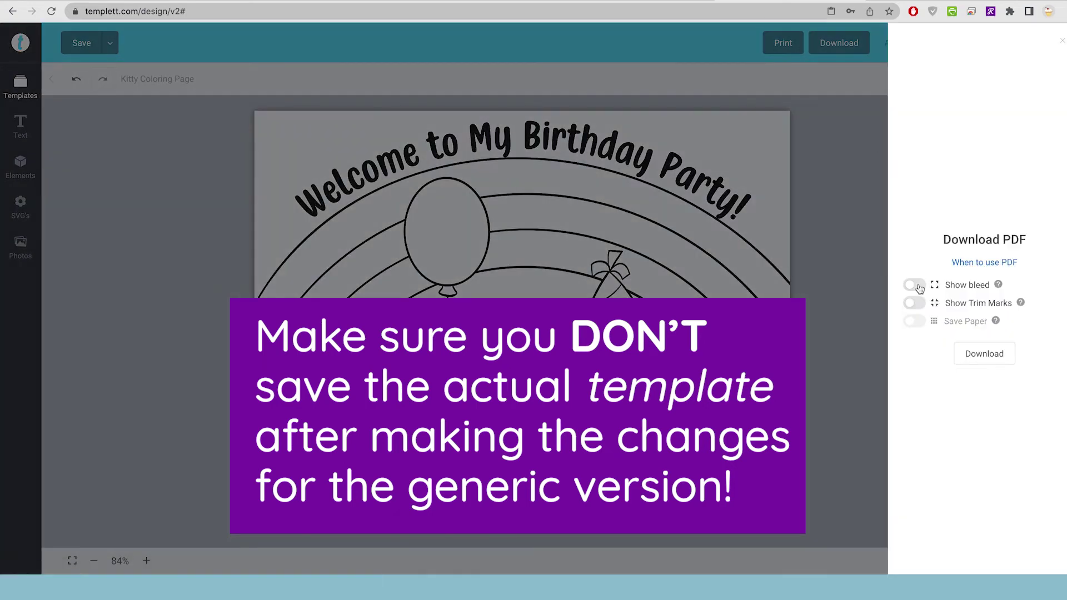
left_click(985, 354)
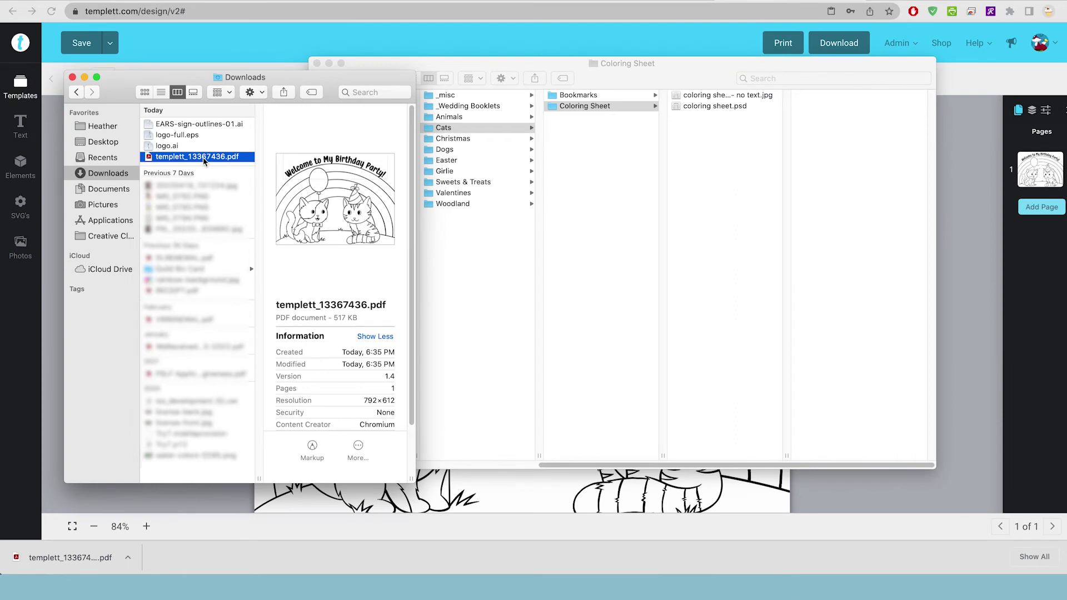
Step: Move the templett PDF into the Coloring Sheet folder and rename it 'coloring sheet - generic'
left_click_drag(195, 161, 740, 164)
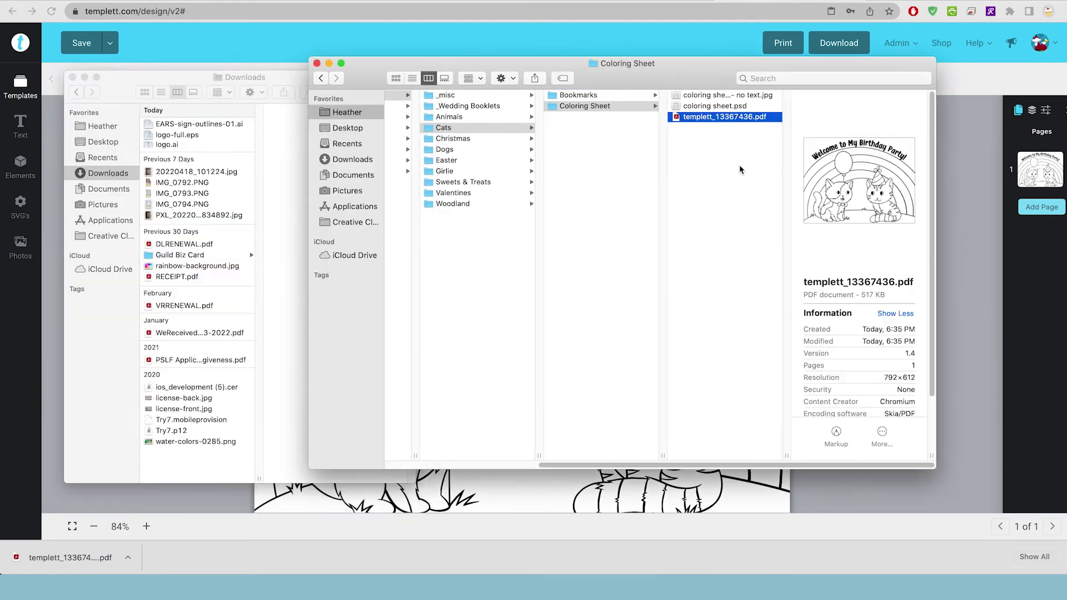
left_click(726, 118)
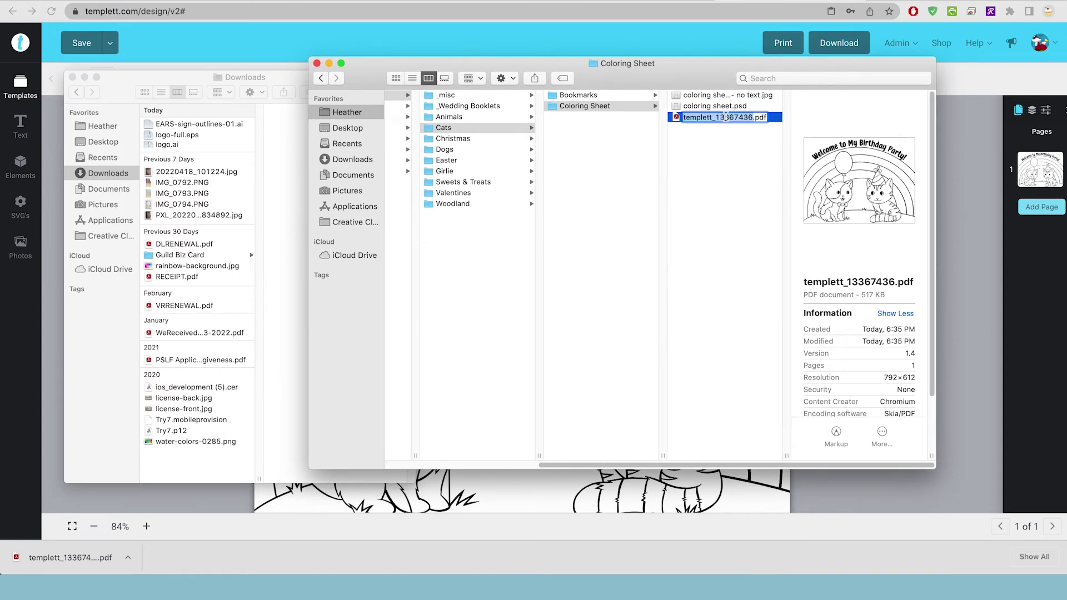
type("coloring sheet - gen")
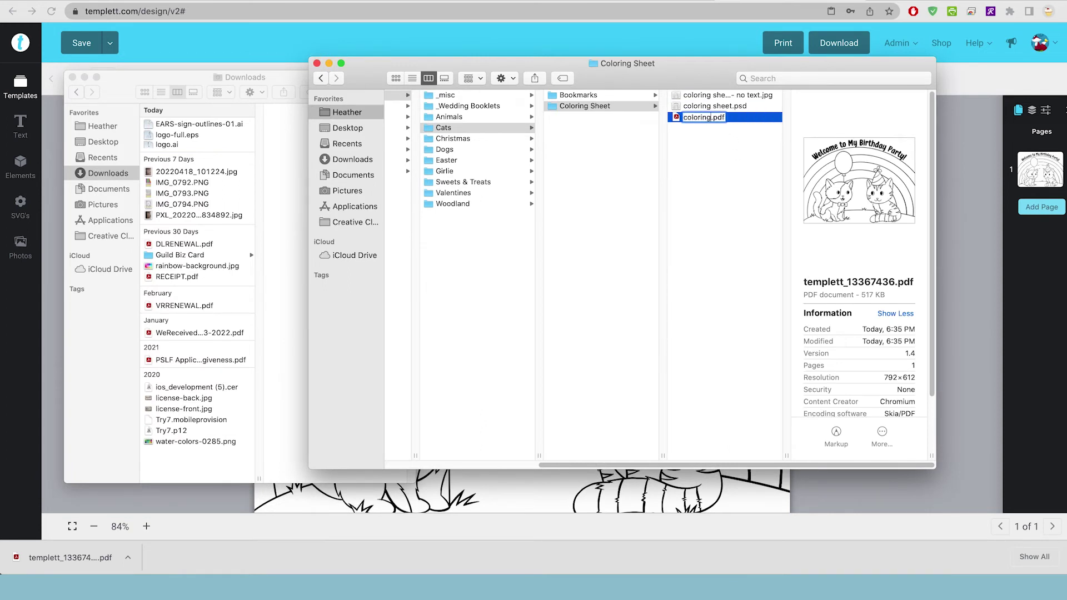
type("eric")
key("Return")
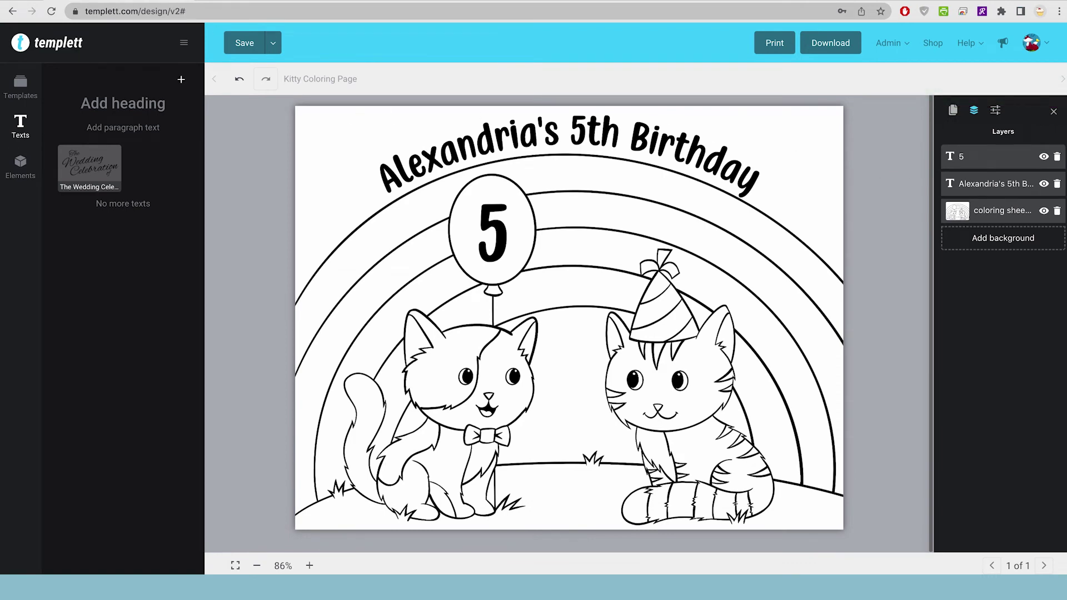
Step: In a new tab, go to the Etsy shop's listings and start a new listing
left_click(202, 1)
type("etsy")
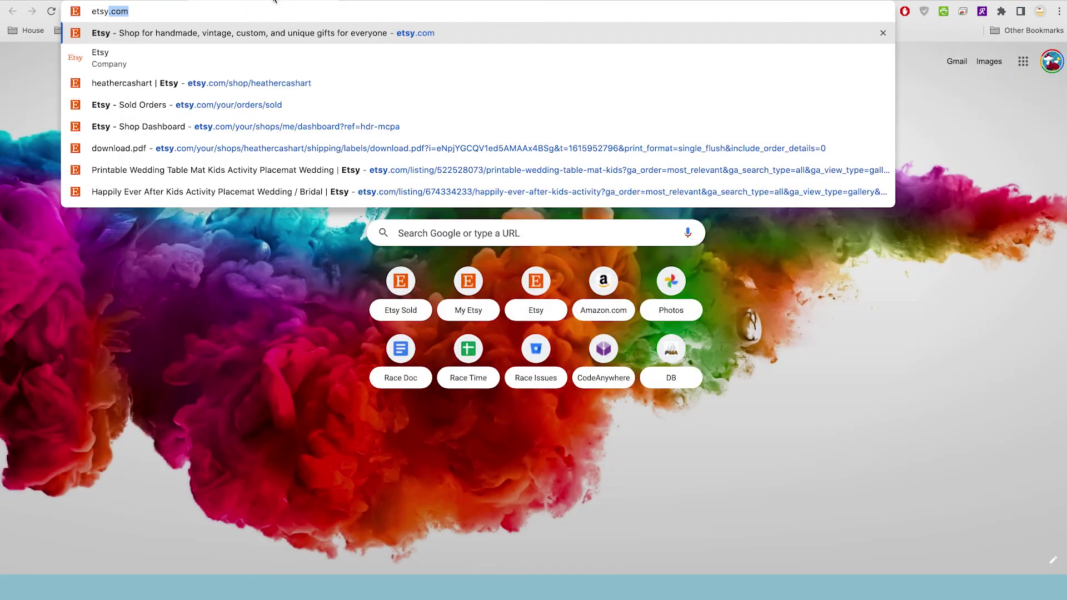
left_click(255, 124)
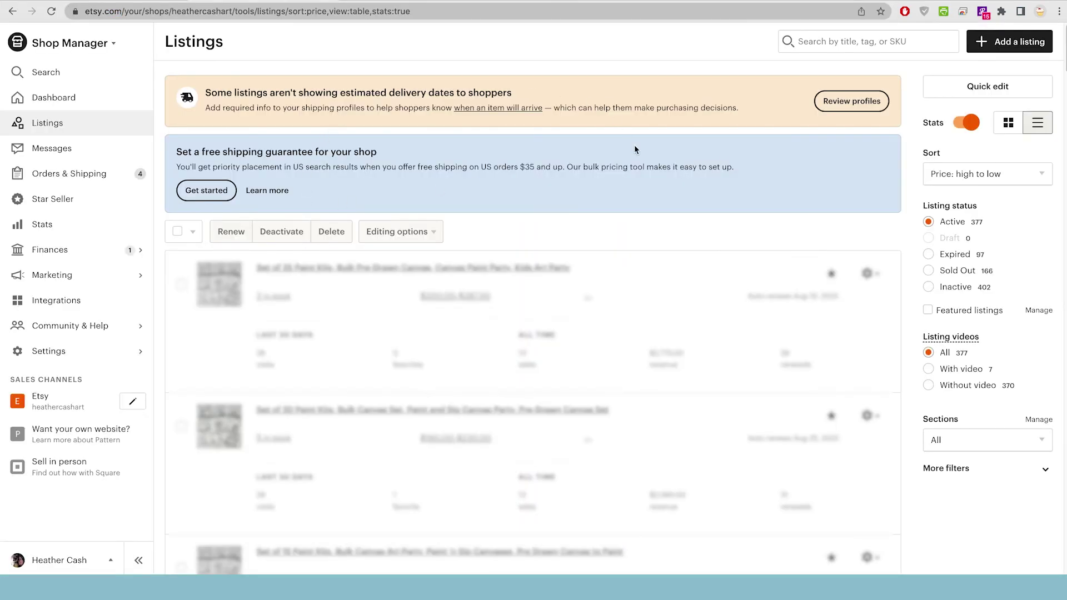
left_click(1011, 42)
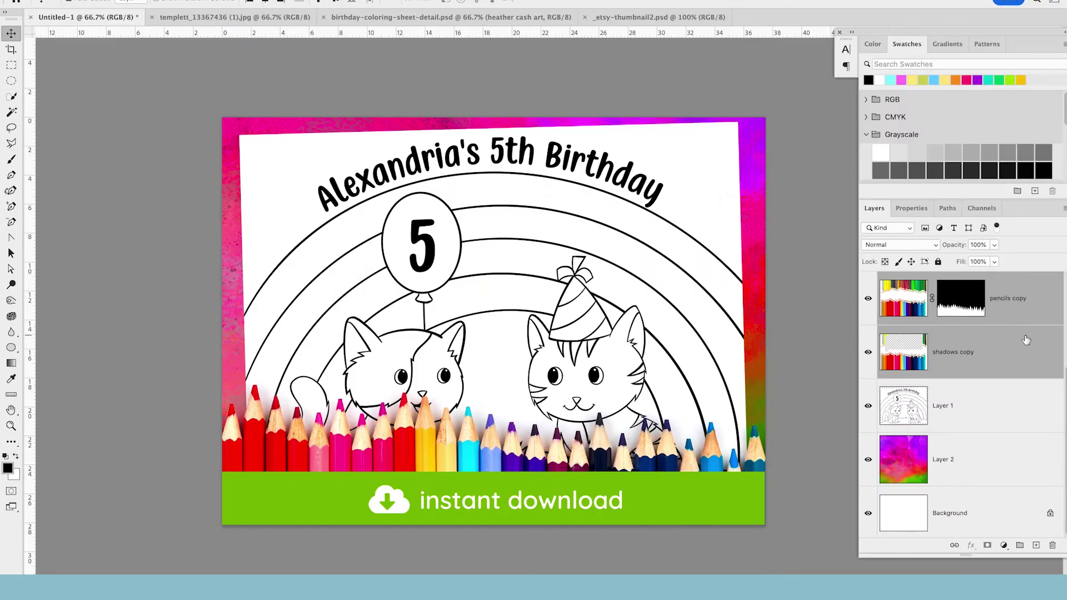
Step: Shrink Layer 1's kitty line art and shift it right inside the white frame
left_click(953, 403)
key("ctrl+t")
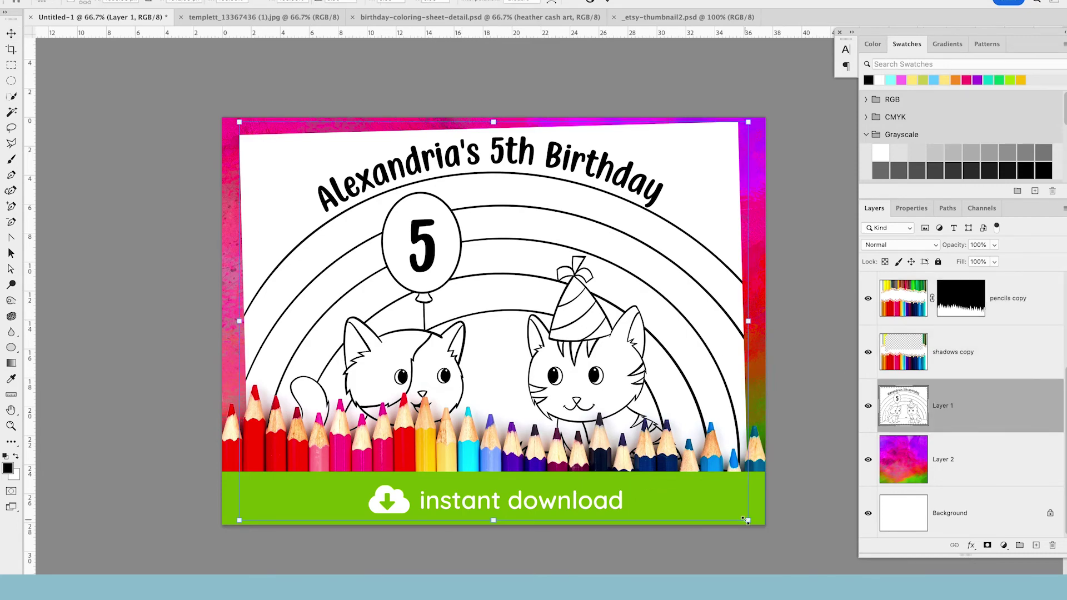
left_click_drag(746, 520, 685, 471)
left_click_drag(420, 310, 451, 309)
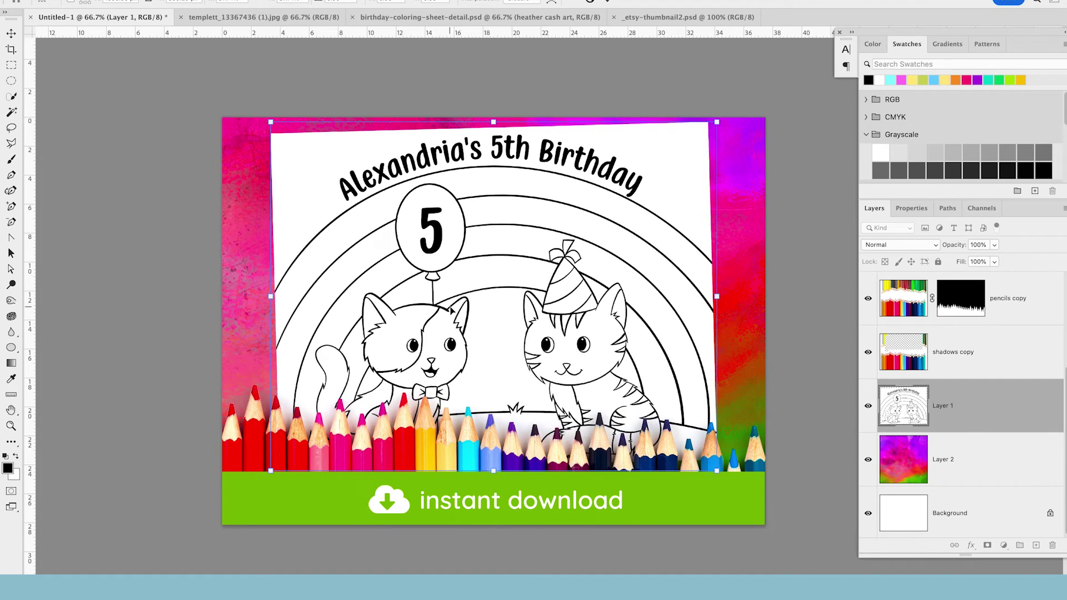
key("Return")
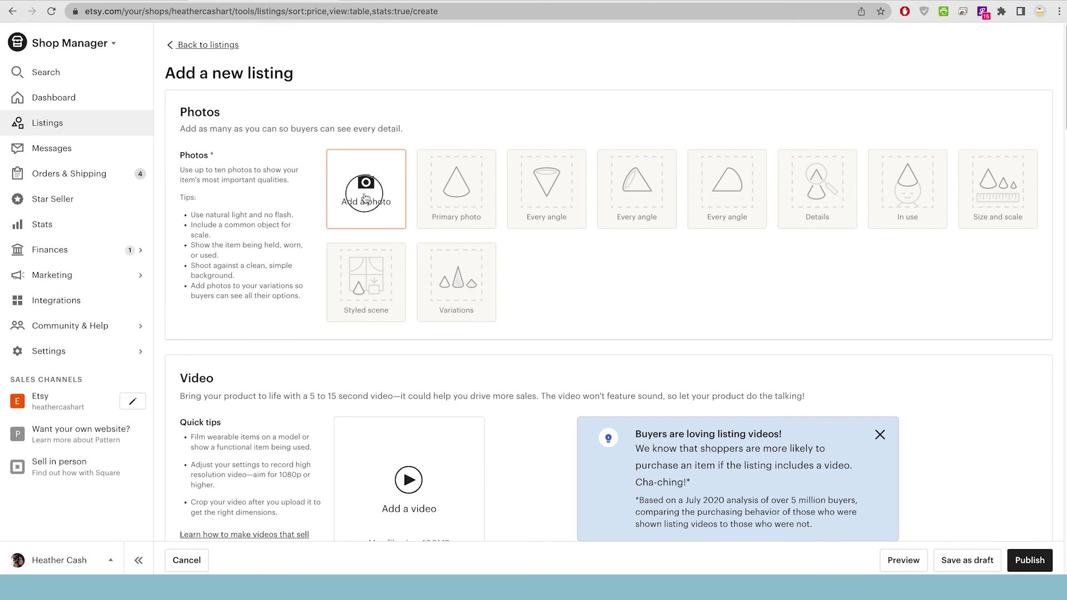
Step: Upload thumbnail copy.jpg from the Coloring Sheet folder as the listing photo
left_click(365, 198)
left_click(545, 32)
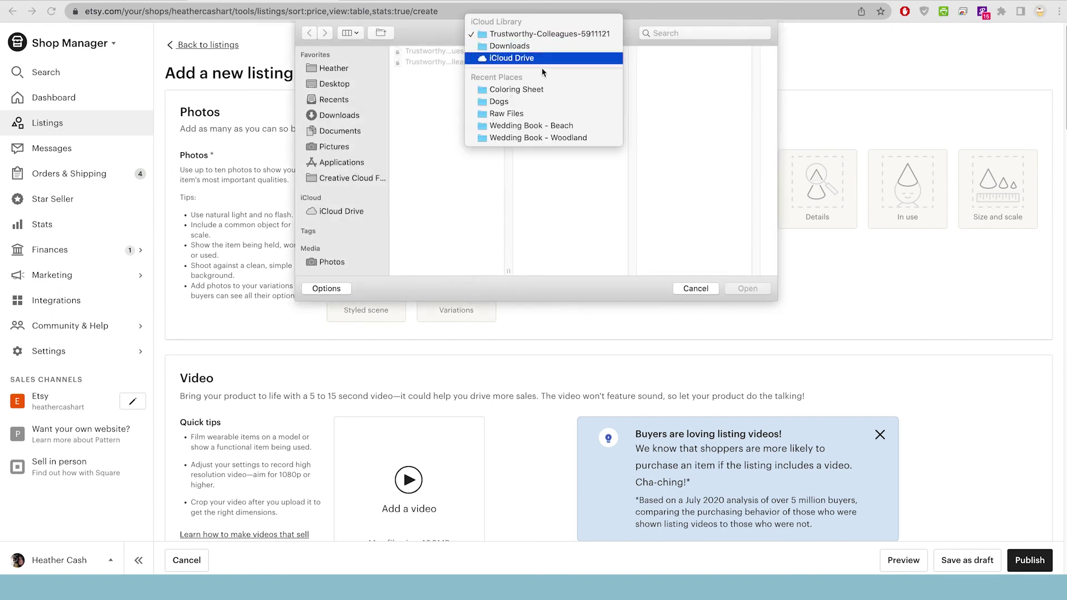
left_click(542, 89)
left_click(553, 84)
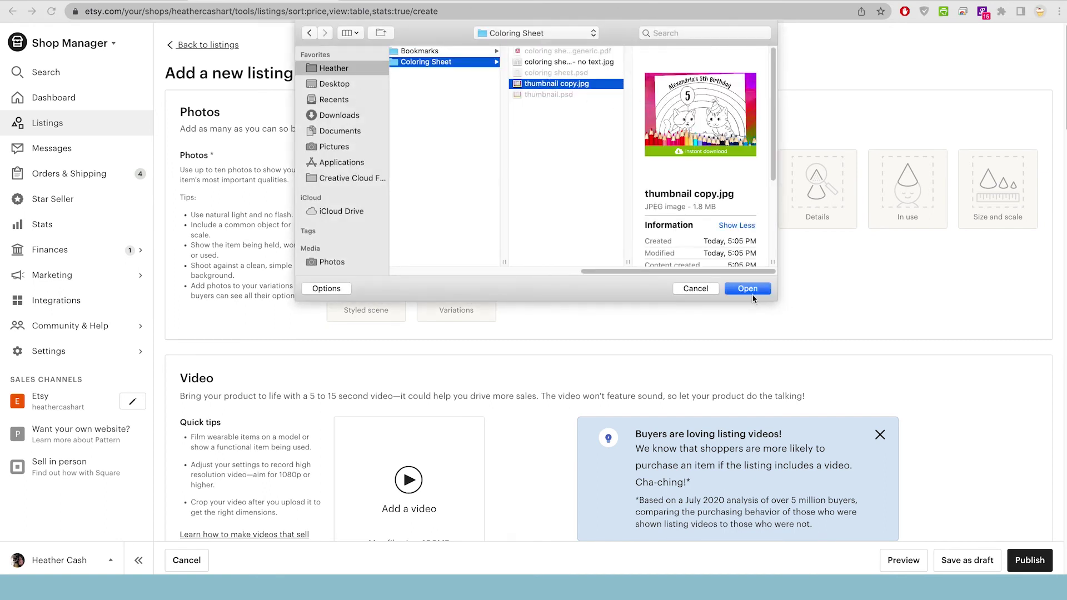
left_click(747, 289)
Step: Enter the cat birthday coloring sheet title and set the listing type to Digital
scroll(675, 286, "down", 10)
left_click(354, 144)
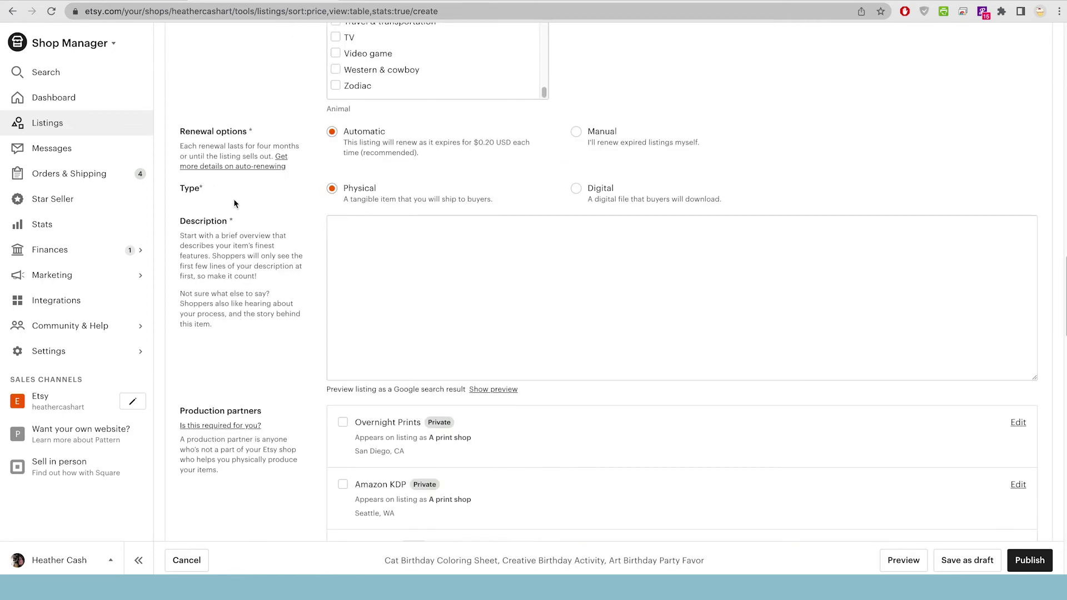
left_click(576, 188)
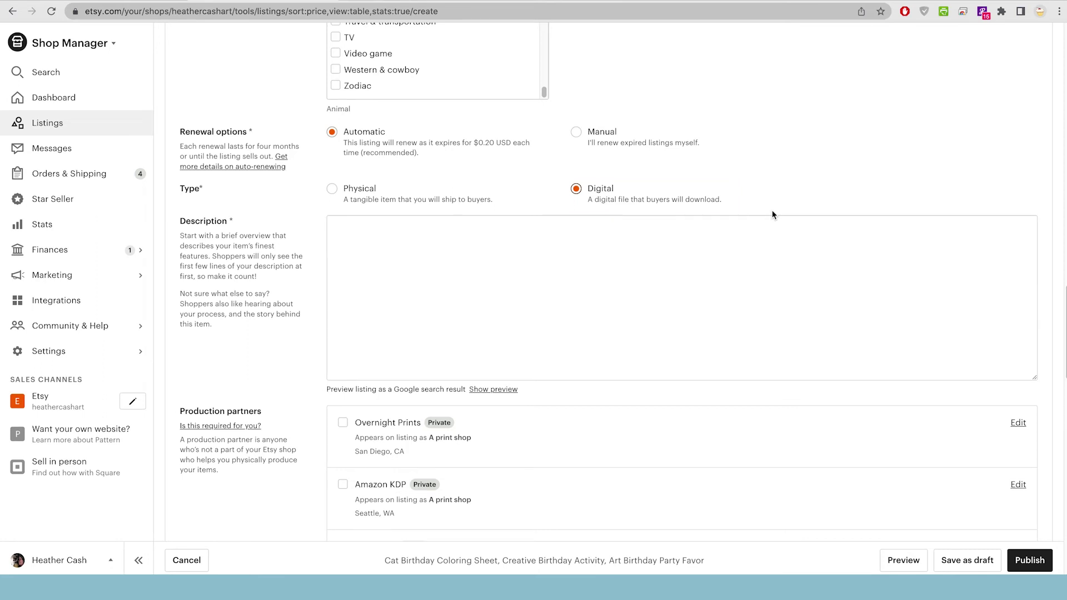
Step: Paste the prepared text into the listing description
left_click(545, 269)
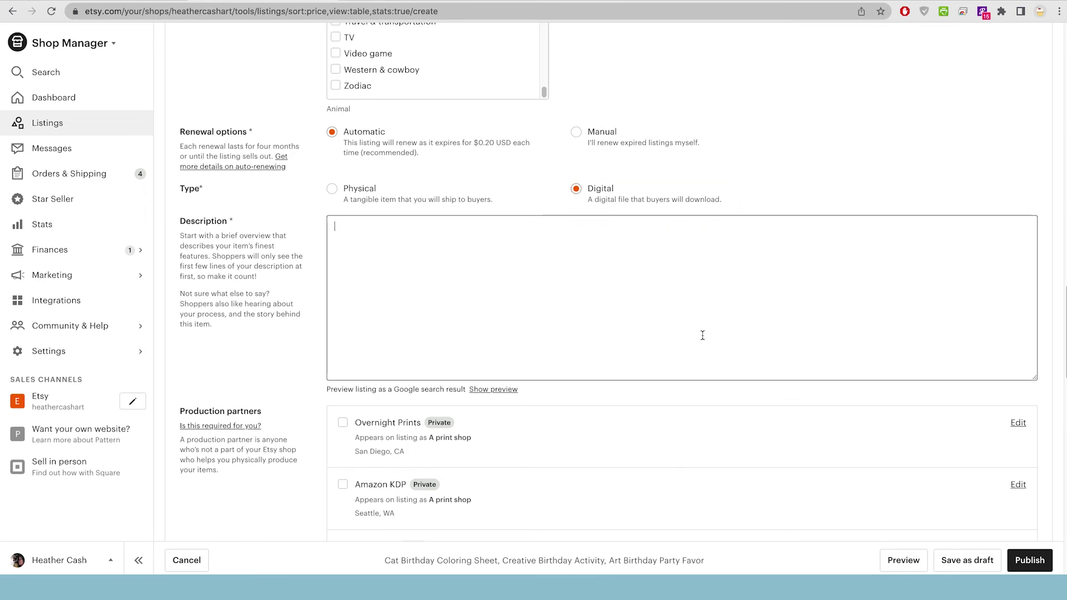
type("This is a cute kitty cat birthday coloring sheet! These kitties are ready for a fun kitty party! The title & year number are completely customizable in Templett.  ♥ Coloring page is 8.5x11 ♥ Created from my original illustrations.  ♥ CUSTOMIZATION: You'll get an email from Templett with a link to a customizable file, in case you'd like to customize the text. Then you can download the PDF from Templette. If you don't feel comfortable making these customizations, just include your custom details in the checkout notes & I'll send you your custom PDF!  ♥ CARD SPECS: Each card is 4\"x5.25\", laid out 4 per page.  ♥ TERMS: All artwork is the property of Heather Cash. Thank you for supporting independent artists :)  ==================================================  View ALL my coloring activities: https://www.etsy.com/shop/heathercashart?section_id=28022071")
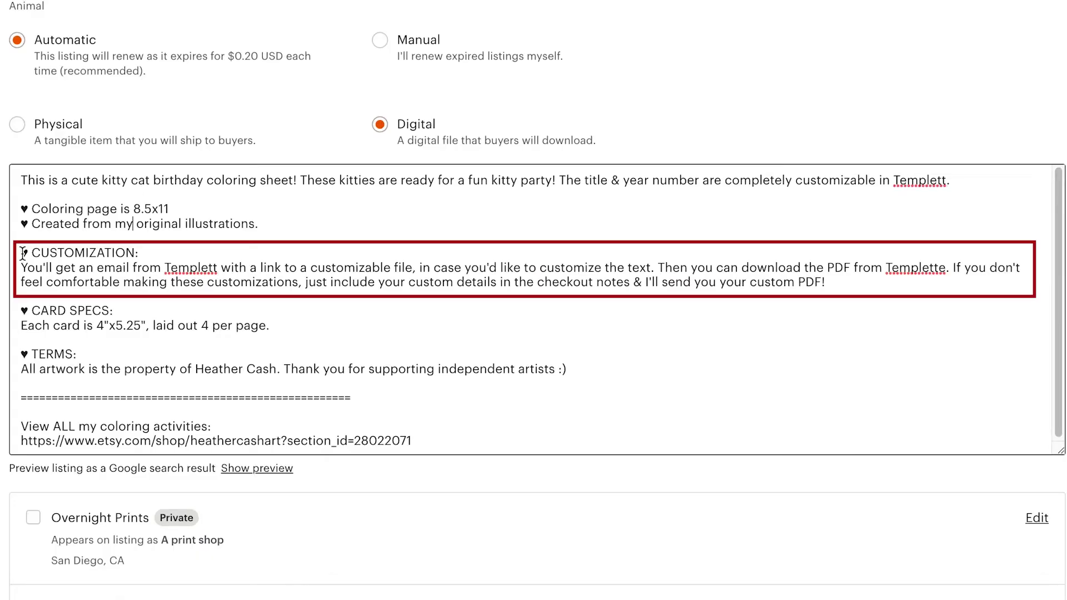
left_click_drag(335, 285, 428, 289)
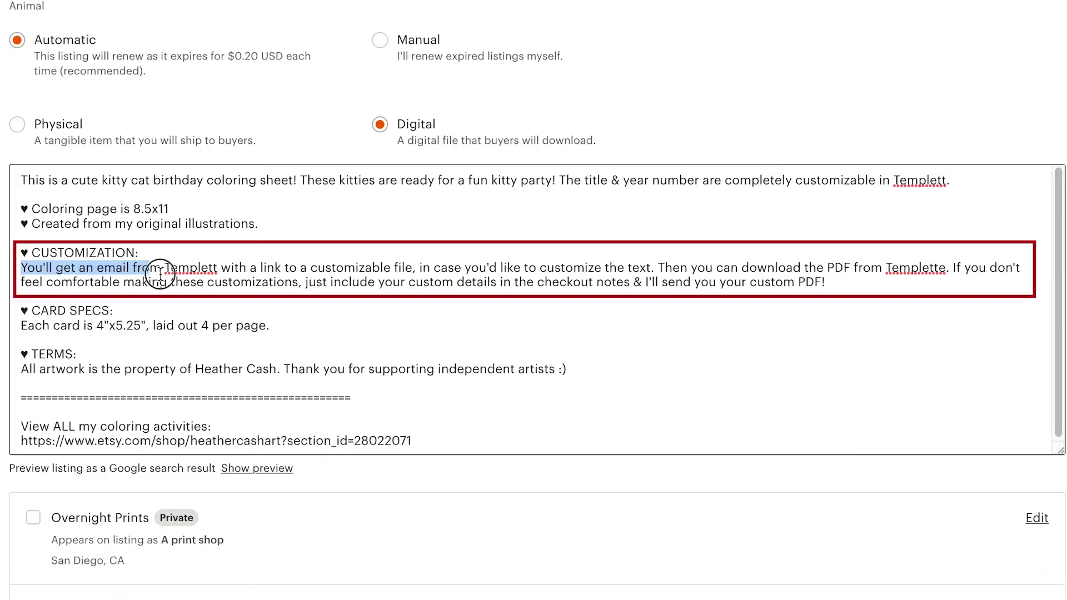
left_click_drag(160, 274, 834, 282)
left_click(862, 282)
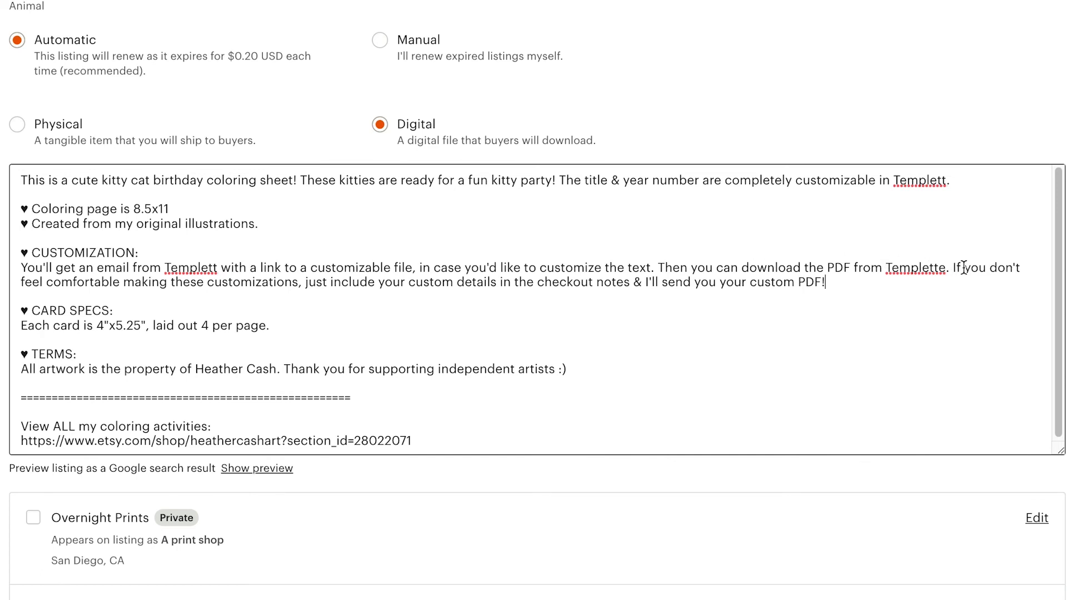
Step: Correct 'Templette' to 'Templett' and rework the checkout-notes customization sentence
left_click(945, 268)
key("BackSpace")
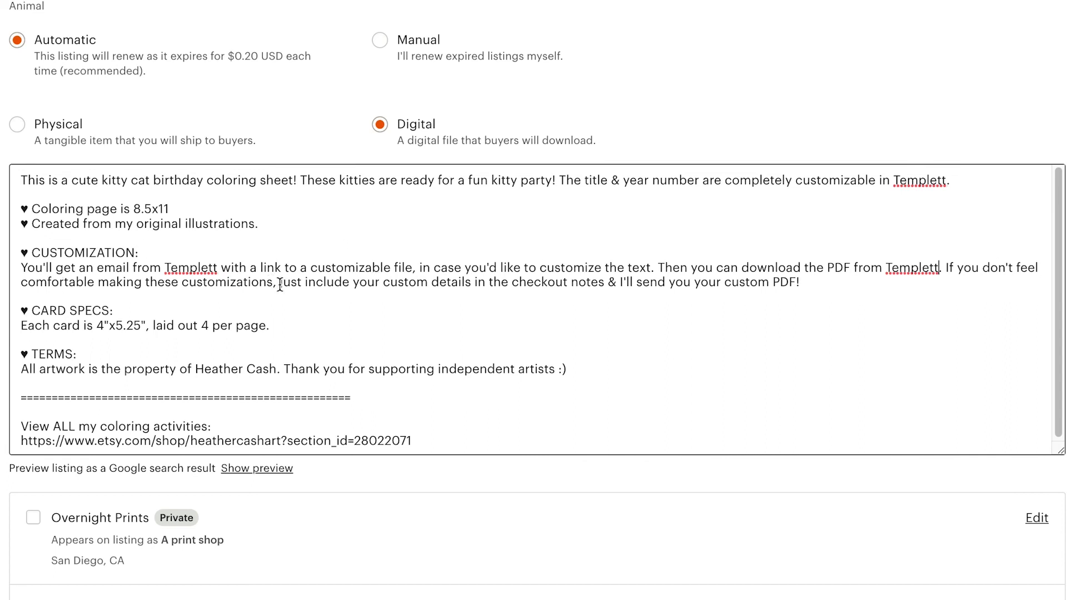
left_click_drag(280, 284, 611, 284)
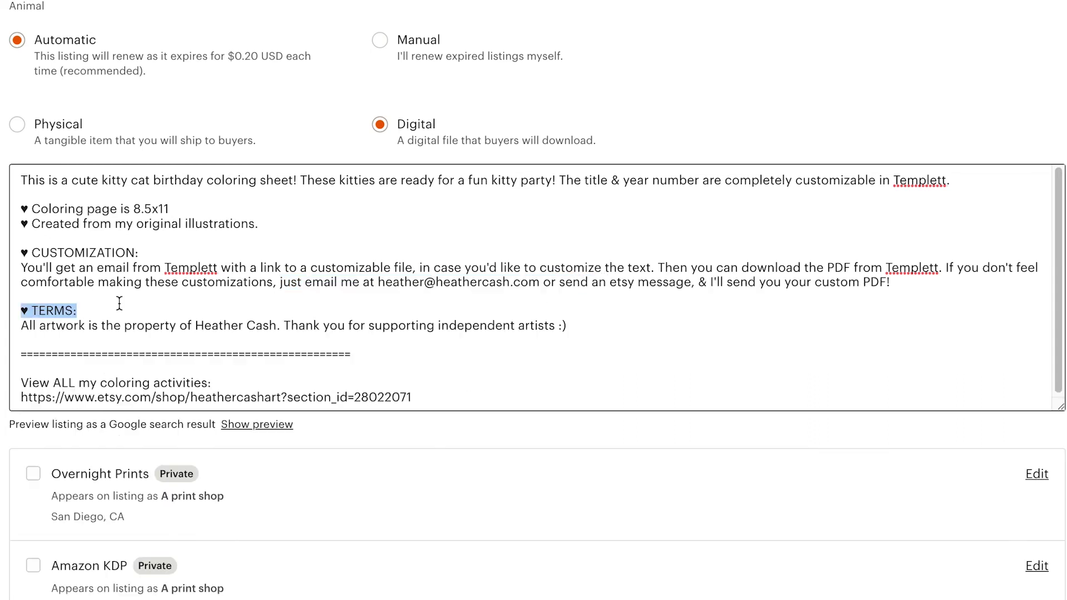
left_click(47, 289)
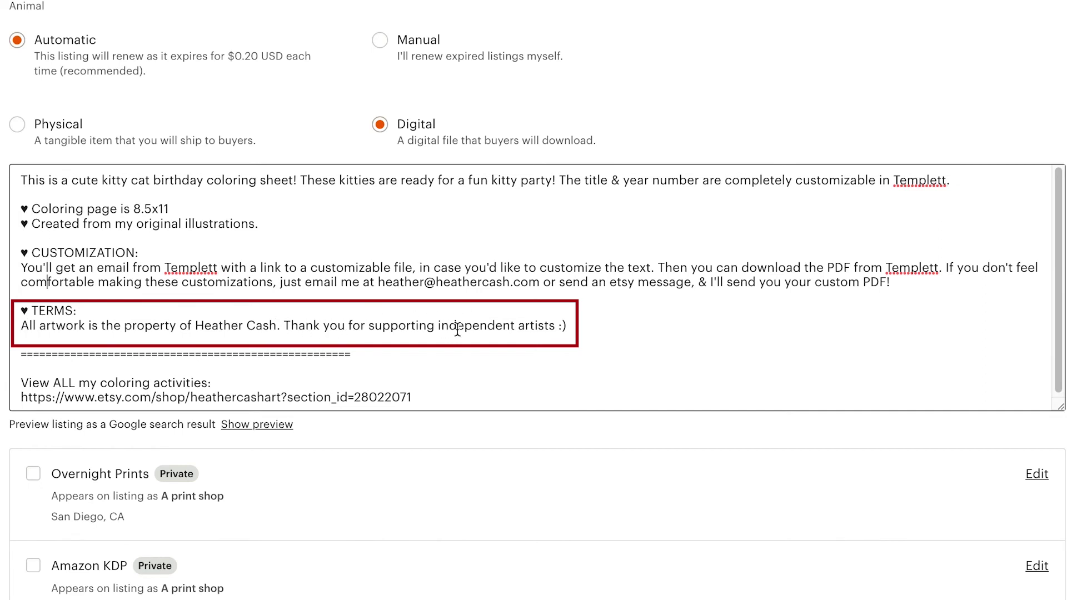
Step: Add 'and is for personal use only' to the terms and a new line after the shop link
left_click(607, 324)
left_click(234, 325)
type("and is for personal use only")
scroll(409, 326, "up", 1)
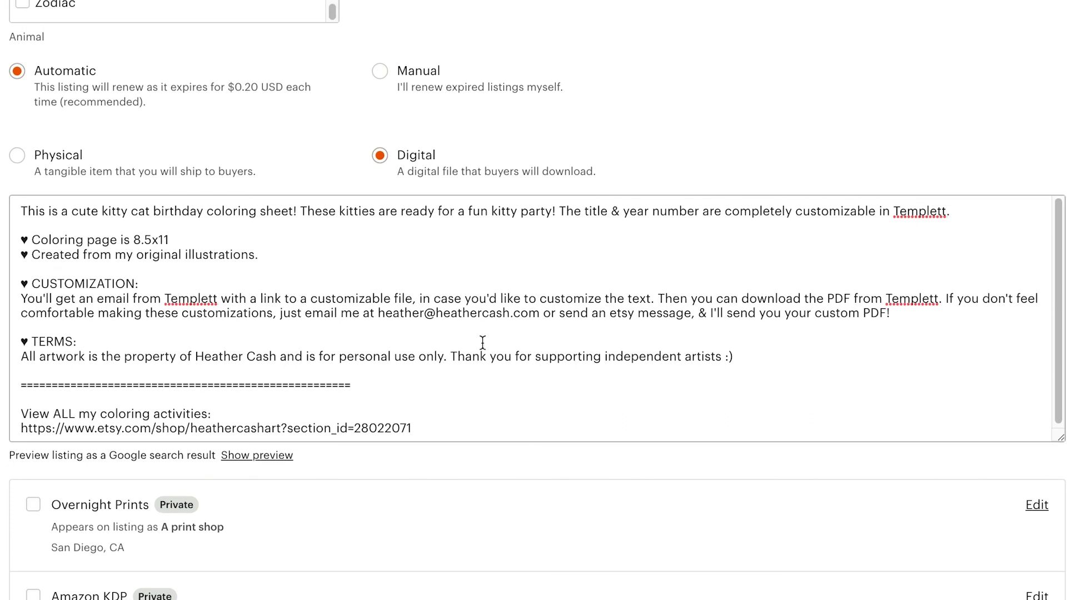
left_click(422, 428)
key("Return")
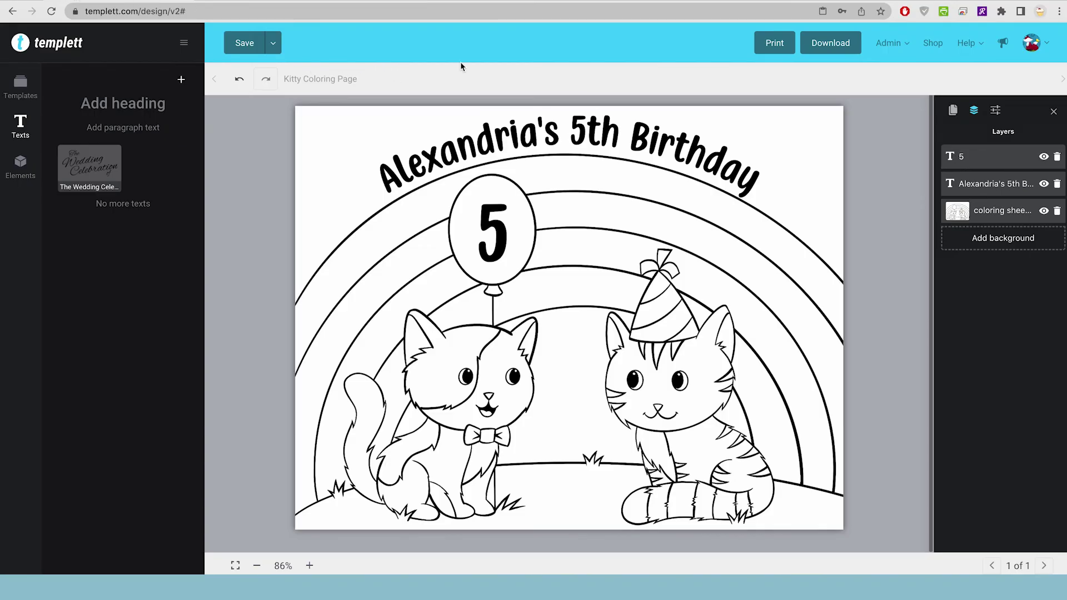
Step: Copy the Kitty Coloring Page template ID 13367436 from the admin Templates list
left_click(891, 42)
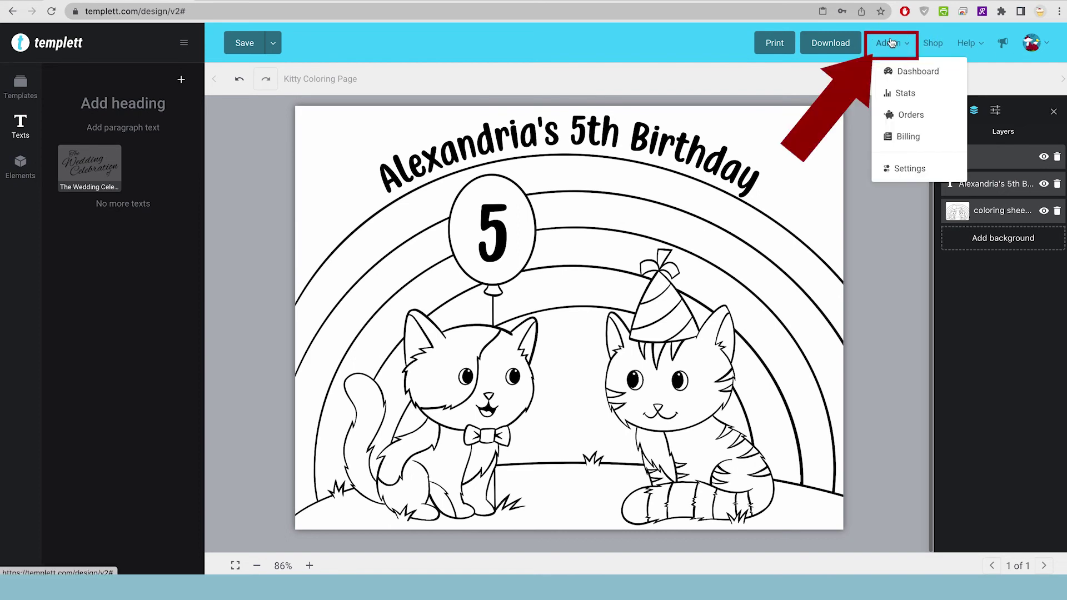
left_click(904, 76)
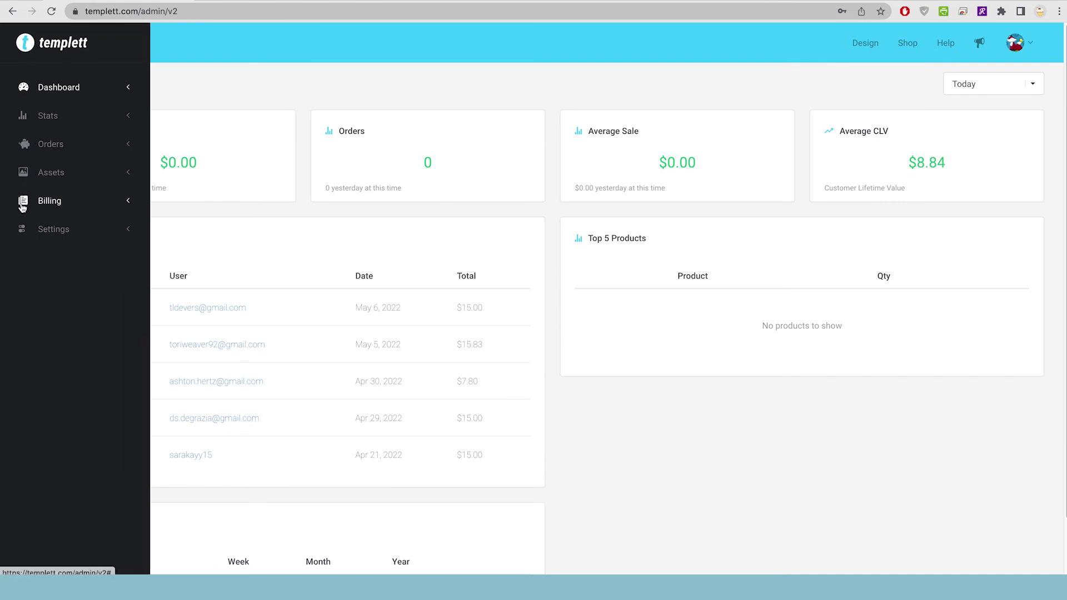
left_click(51, 172)
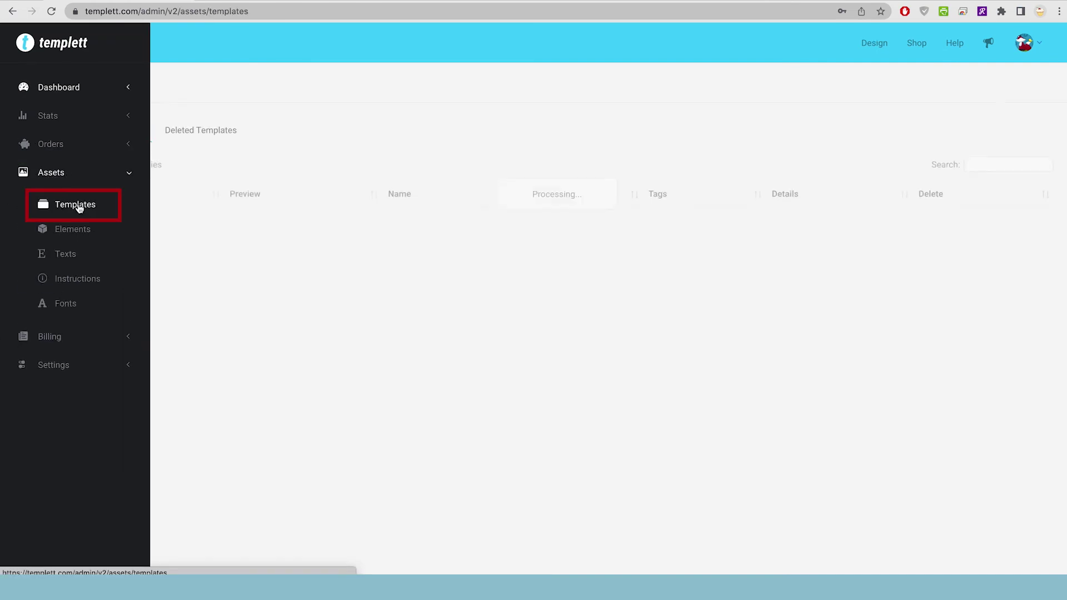
left_click_drag(151, 236, 112, 236)
right_click(128, 238)
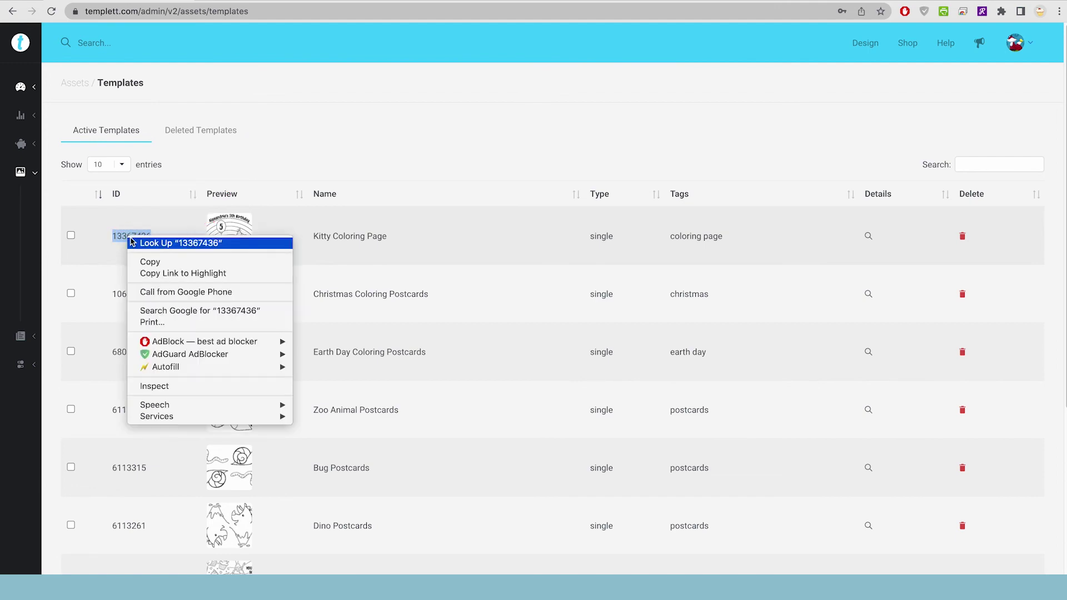
left_click(150, 262)
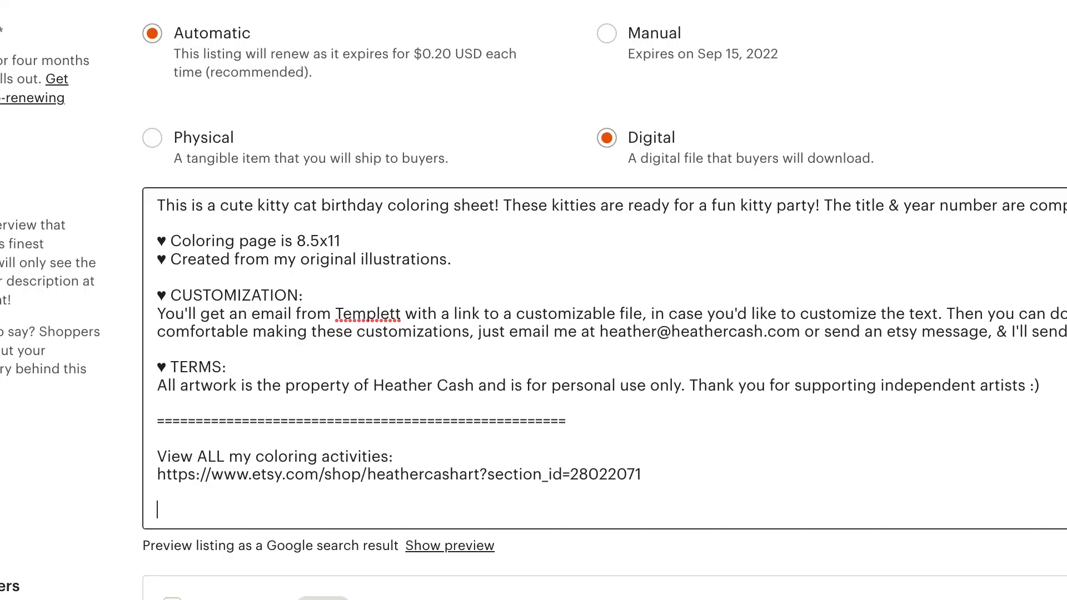
Step: End the description with the Templett tag [id:13367436] using the pasted template ID
type("[")
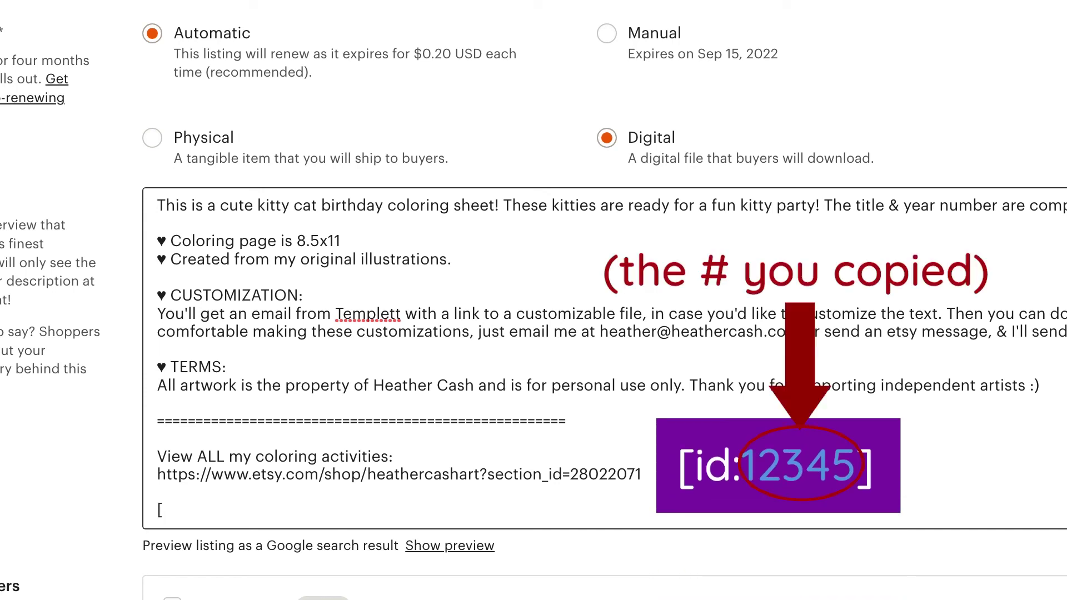
type("id:")
key("ctrl+v")
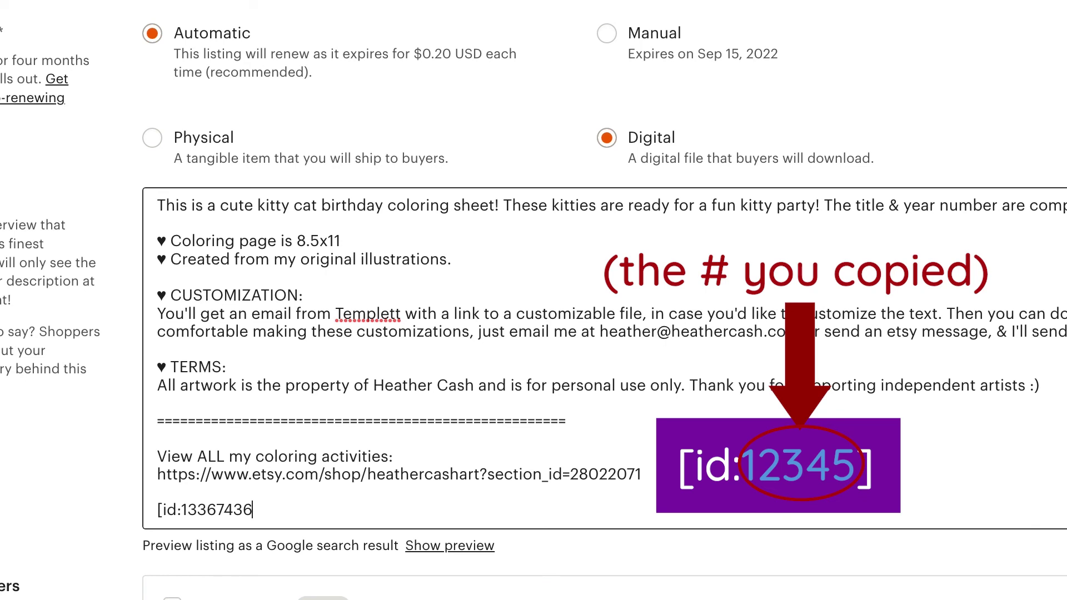
type("]")
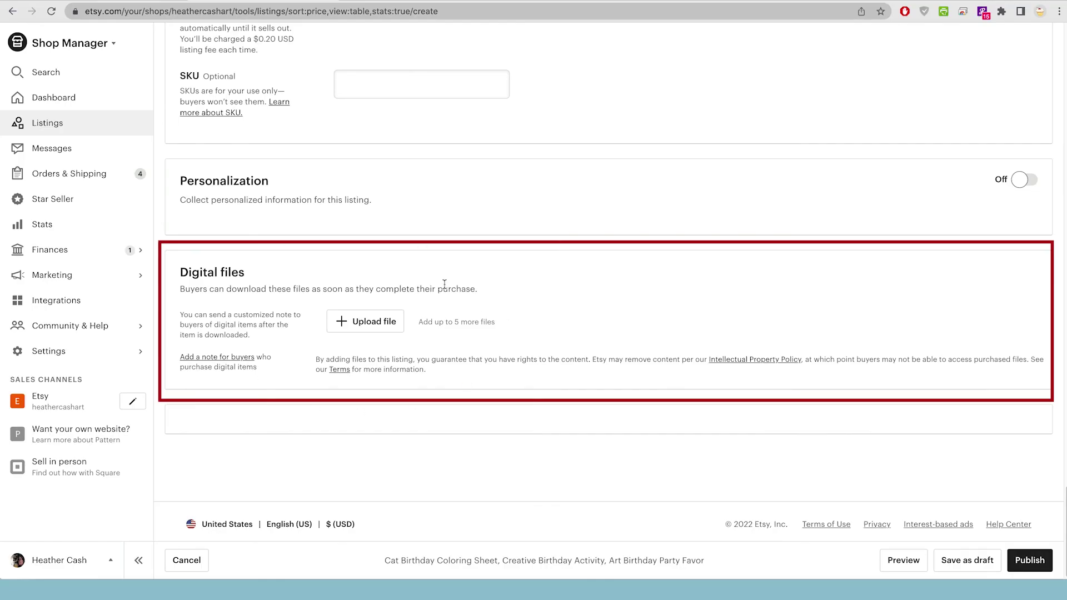
Step: Upload 'coloring sheet - generic.pdf' as the listing's buyer download
left_click(362, 333)
left_click(448, 51)
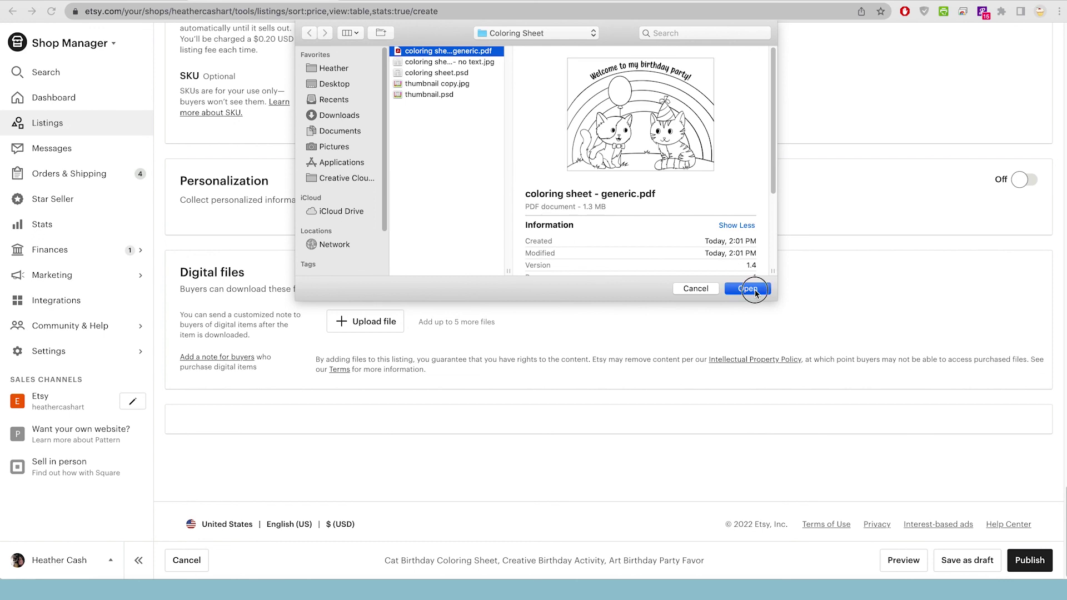
left_click(747, 288)
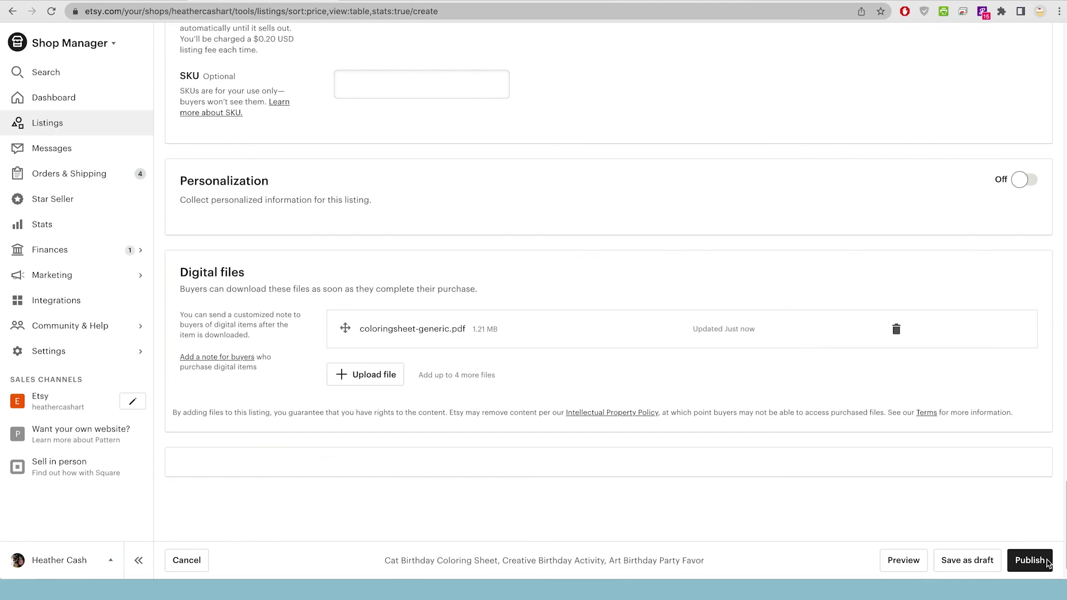
Step: Publish the Cat Birthday Coloring Sheet listing as a $4.00 digital download
left_click(1028, 561)
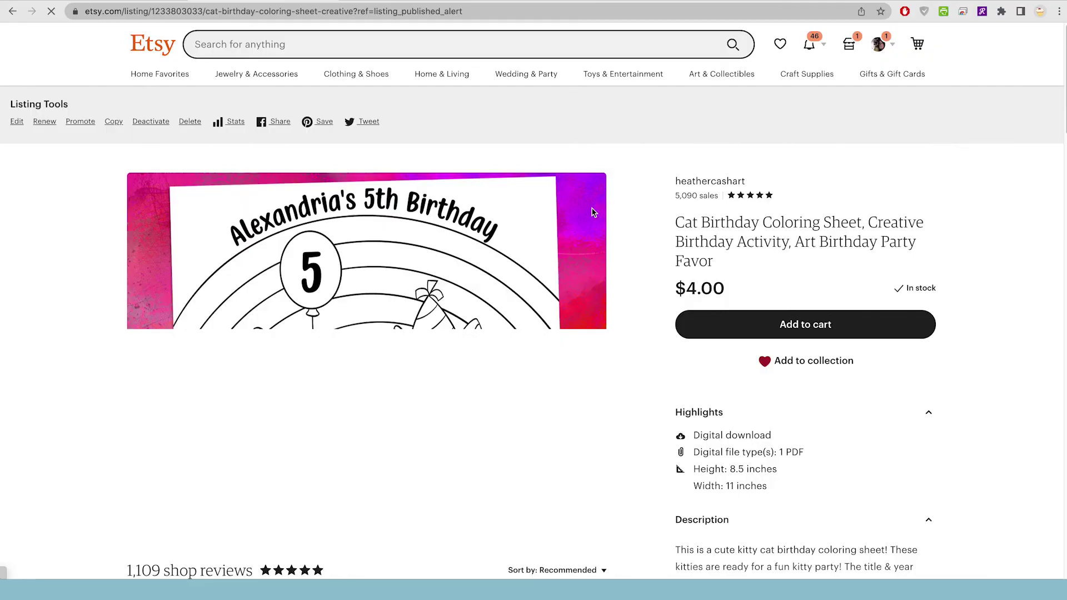